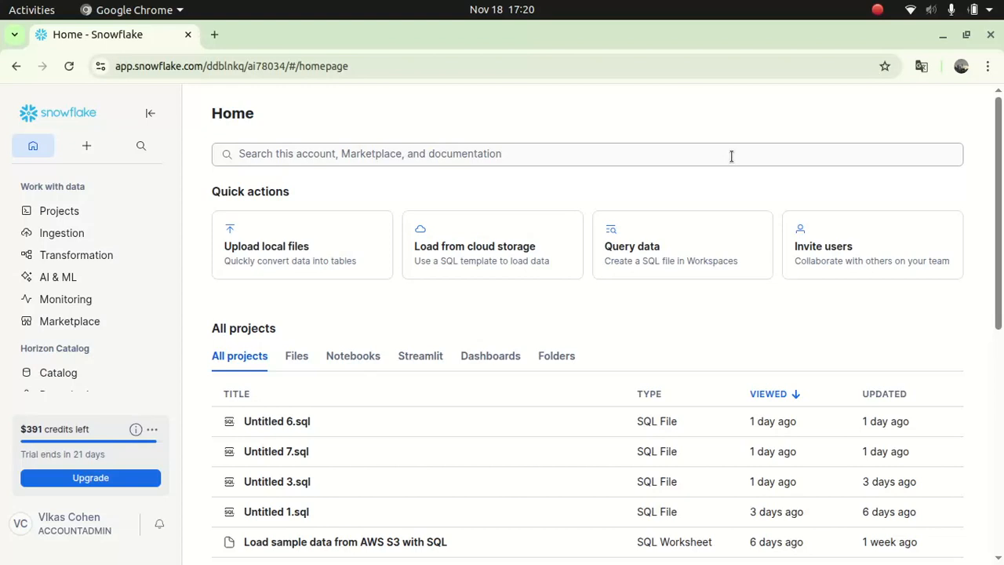
- On the Home page, open the account, Marketplace and documentation search box to see recent searches
click(731, 156)
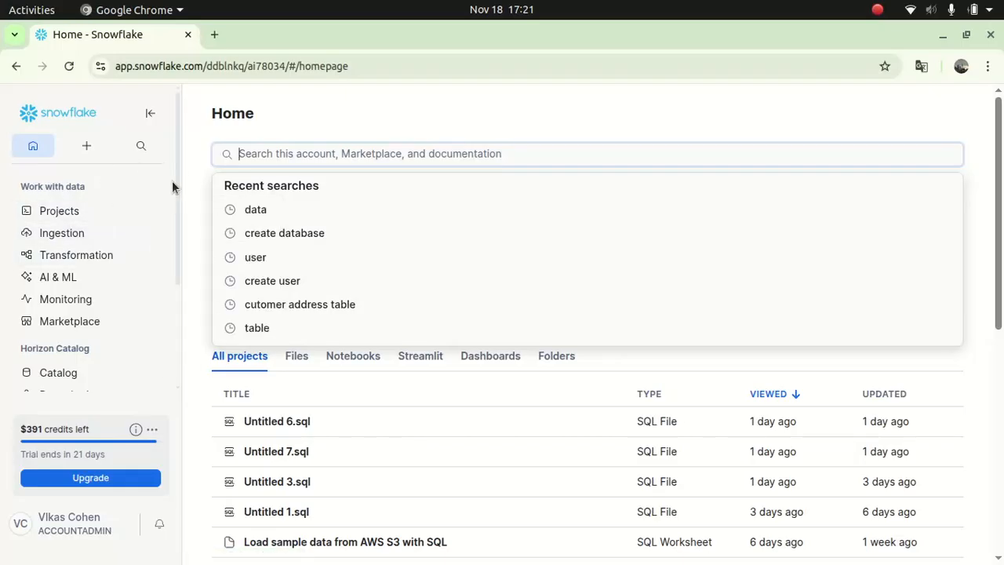
- Scroll the sidebar and open Database Explorer from the Catalog menu
drag(178, 163, 178, 185)
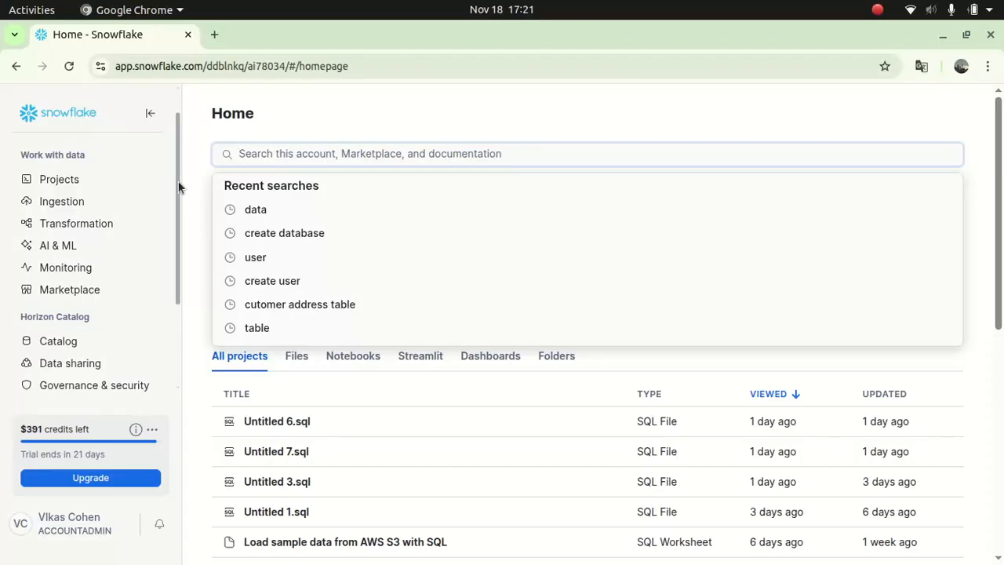
drag(177, 175, 169, 268)
mouse_move(73, 221)
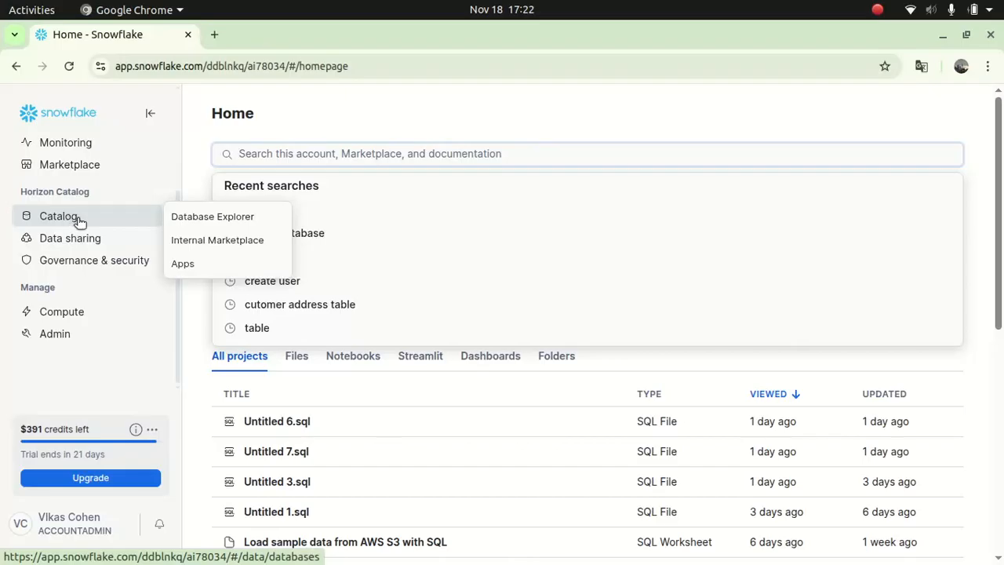
click(203, 217)
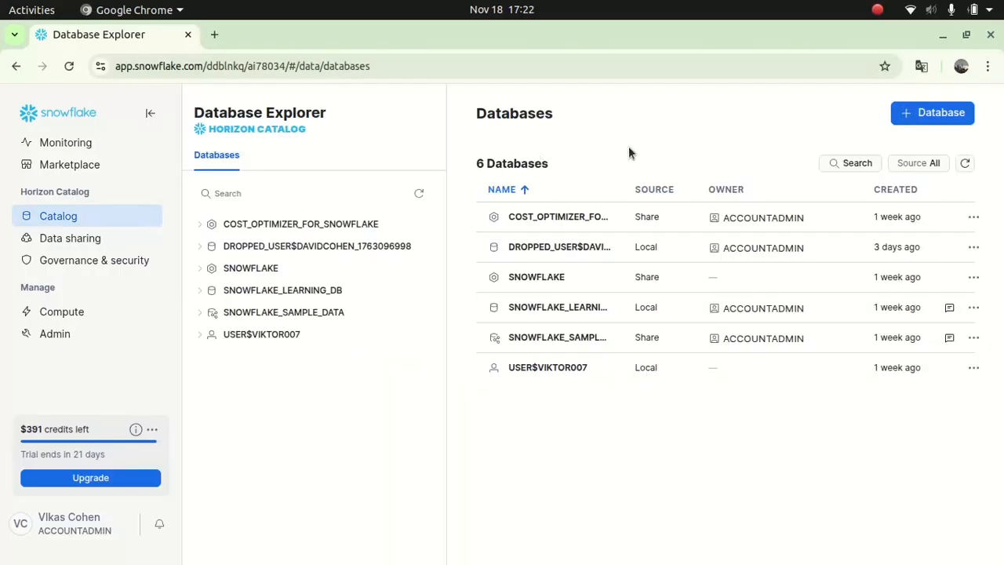
- Create database ModelDatabase with the comment 'THis database is used for AI Modelling'
click(939, 116)
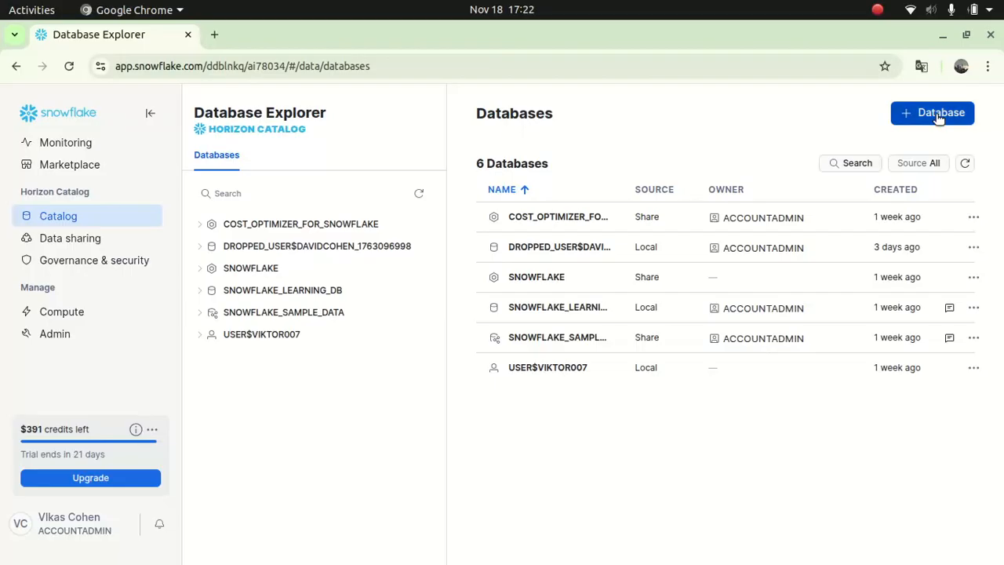
click(468, 220)
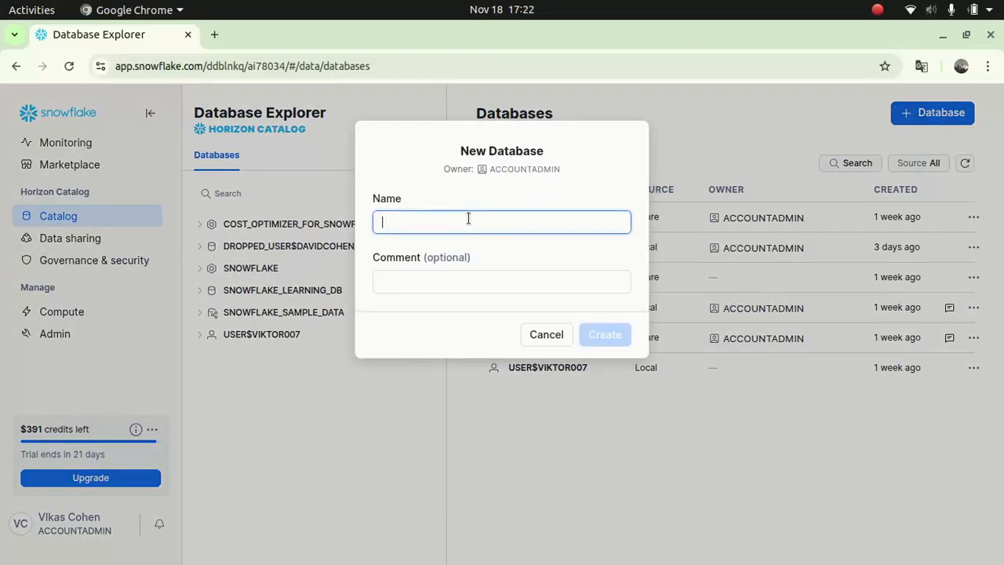
text(Model)
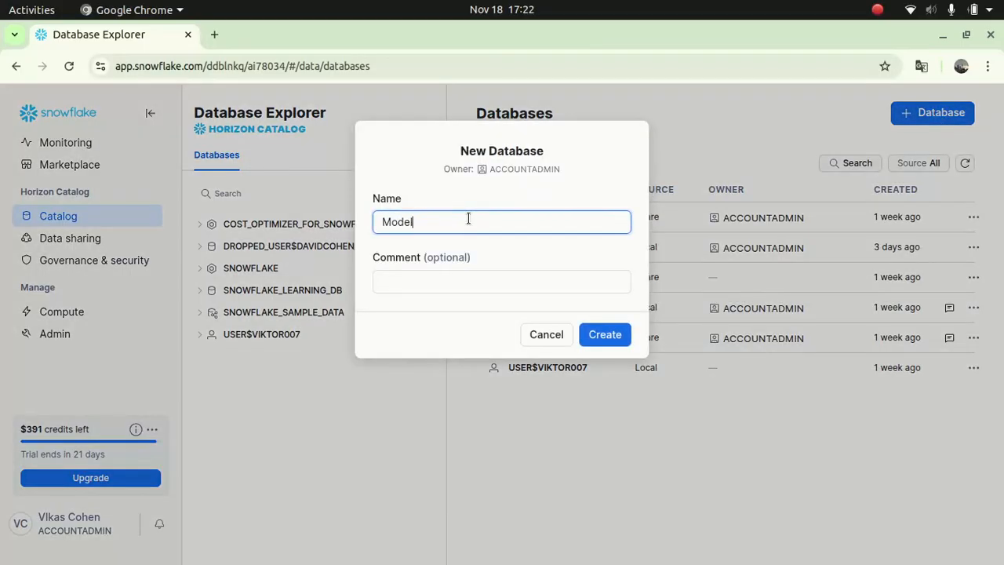
text(Database)
click(420, 290)
text(THis database is used for AI Modelling)
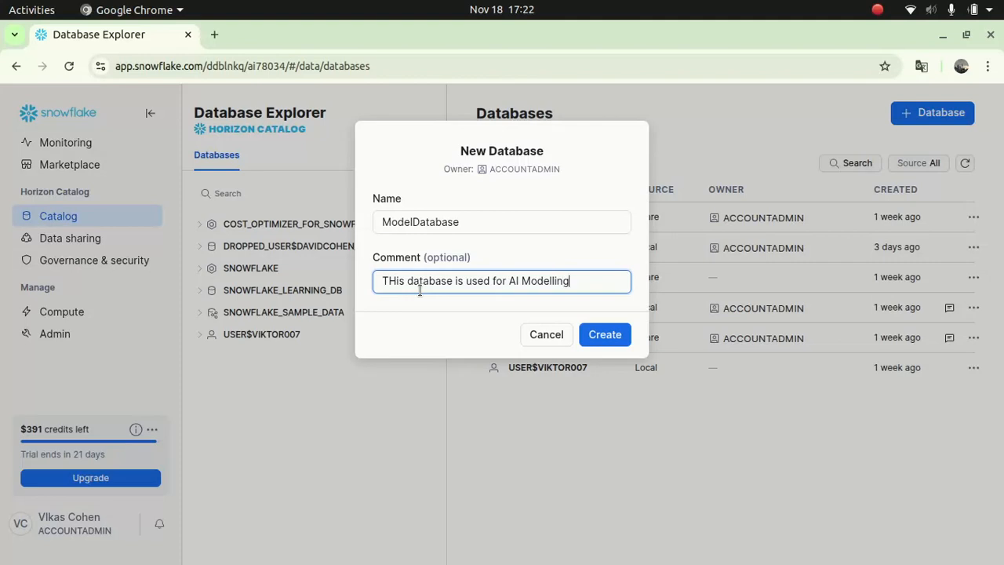
click(605, 335)
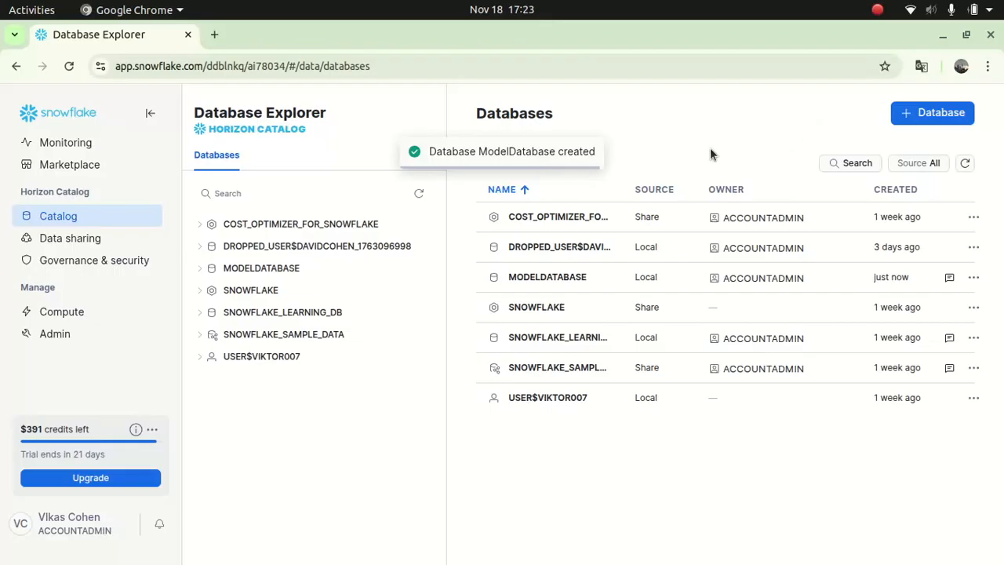
- Open MODELDATABASE in the Database Explorer tree to view its schemas
click(264, 269)
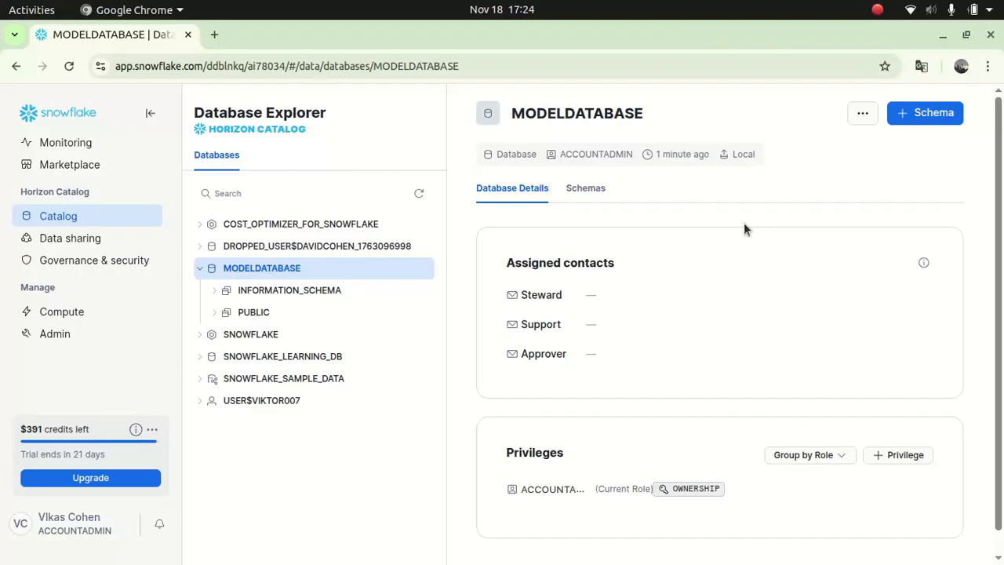
- Start a new schema in MODELDATABASE and name it TestSchema
click(925, 115)
click(466, 226)
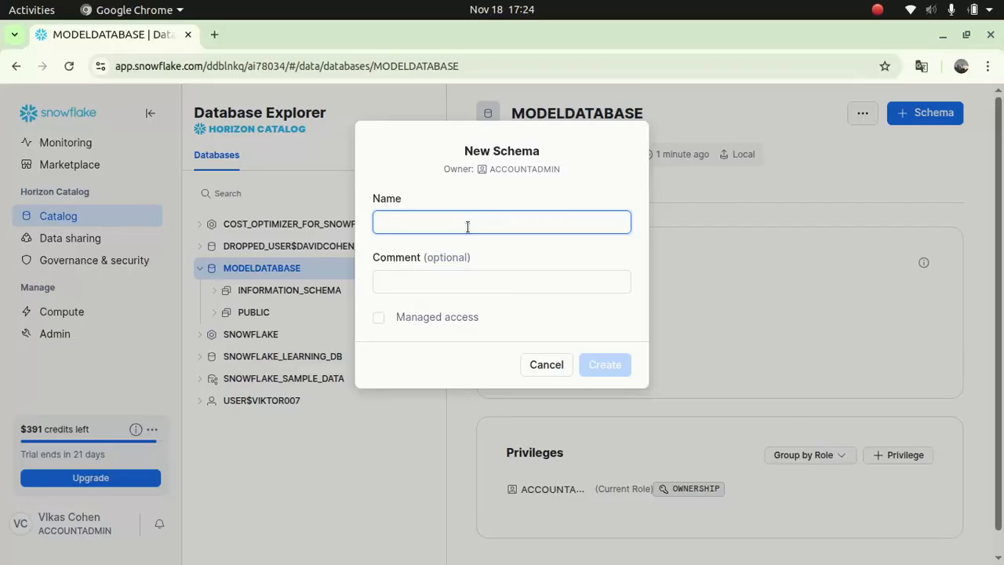
text(TestSc)
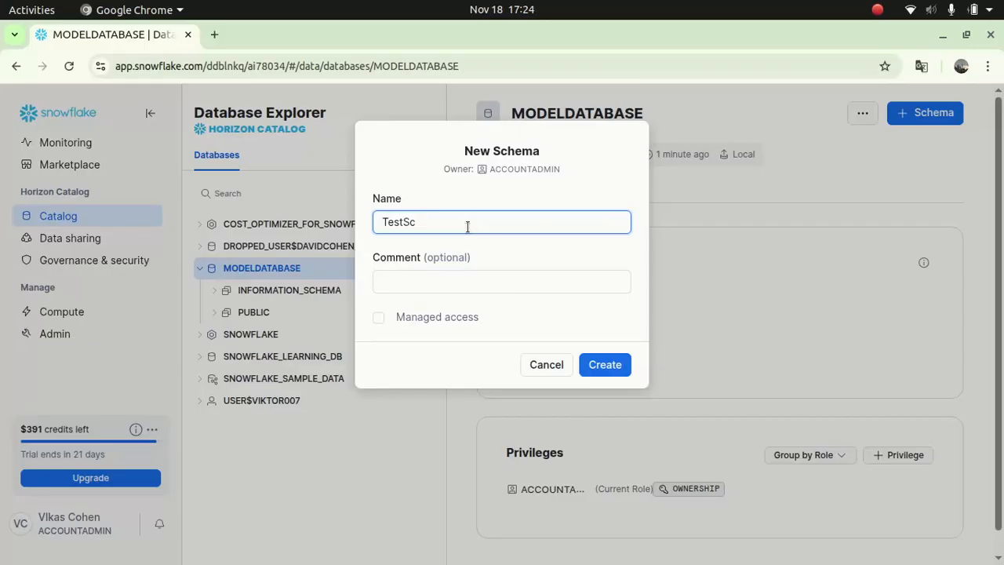
text(h)
key(BackSpace)
key(BackSpace)
key(BackSpace)
key(BackSpace)
key(BackSpace)
key(BackSpace)
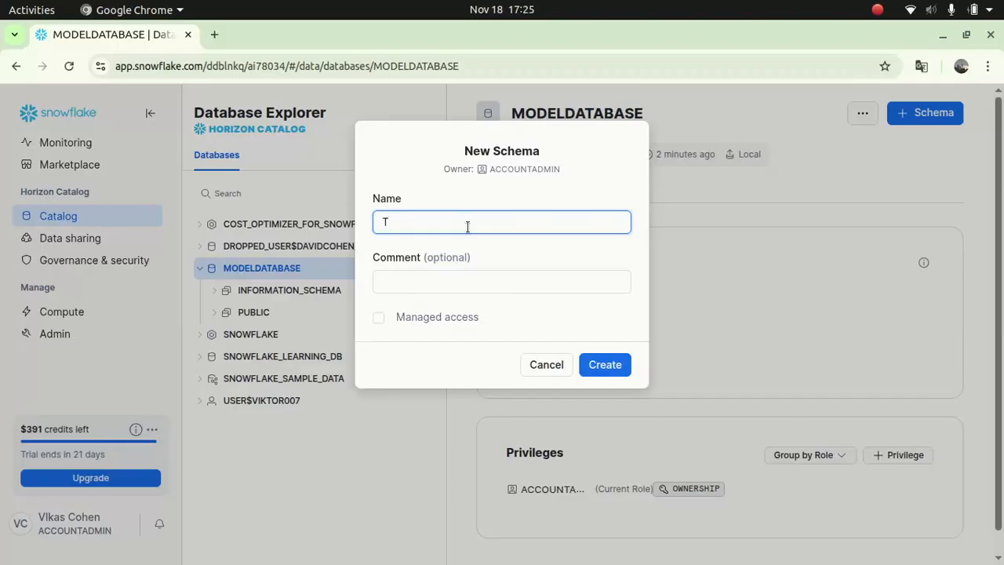
text(es)
key(BackSpace)
text(stSchema)
key(Left)
key(Left)
key(Left)
key(Left)
key(Left)
- Give the schema the comment 'This host Test data' and create it
click(487, 281)
text(This host)
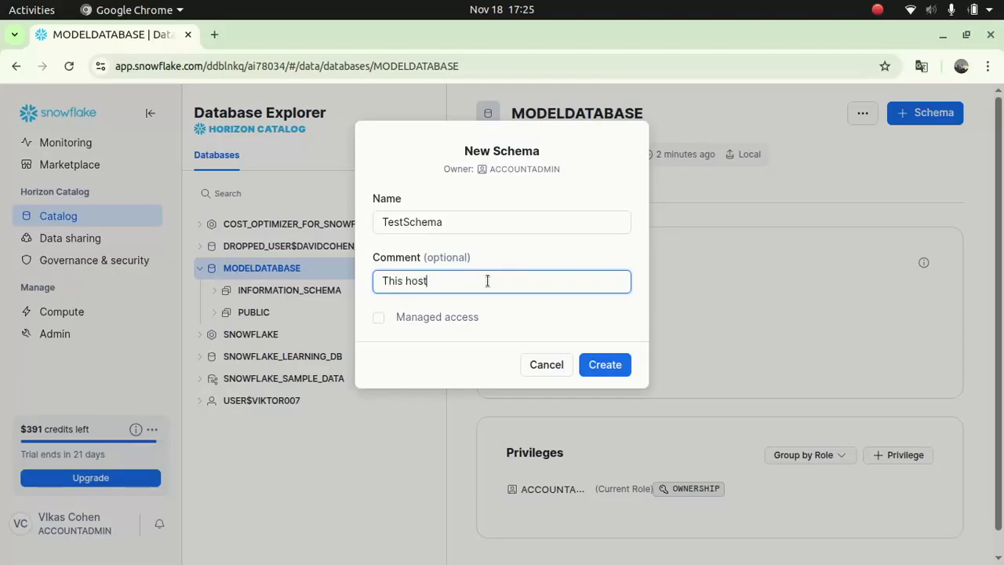
text( Tests da)
key(BackSpace)
key(BackSpace)
key(BackSpace)
key(BackSpace)
text(ta)
key(BackSpace)
key(BackSpace)
text(data)
click(603, 363)
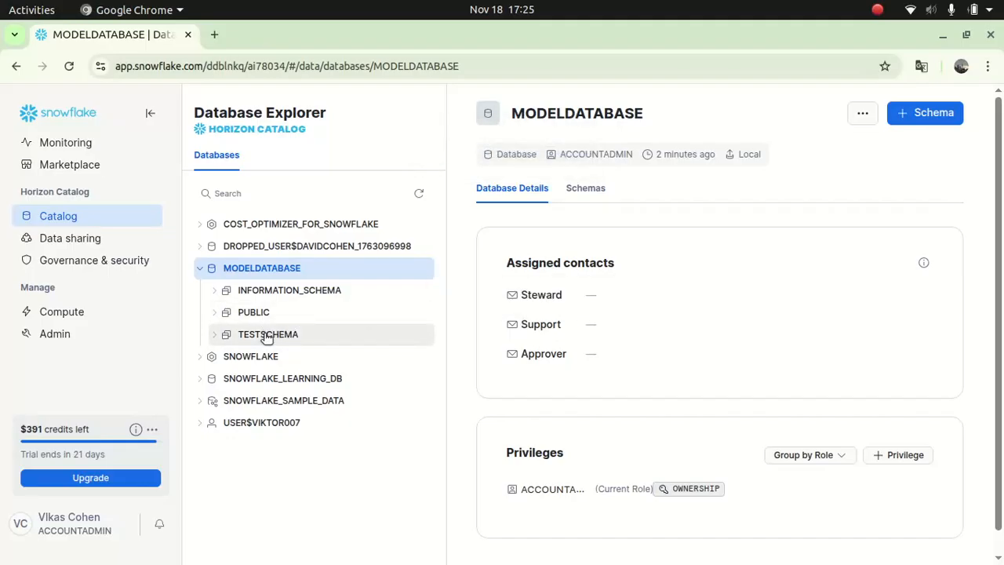
- Select TESTSCHEMA and start a Standard table from the Create menu
click(267, 336)
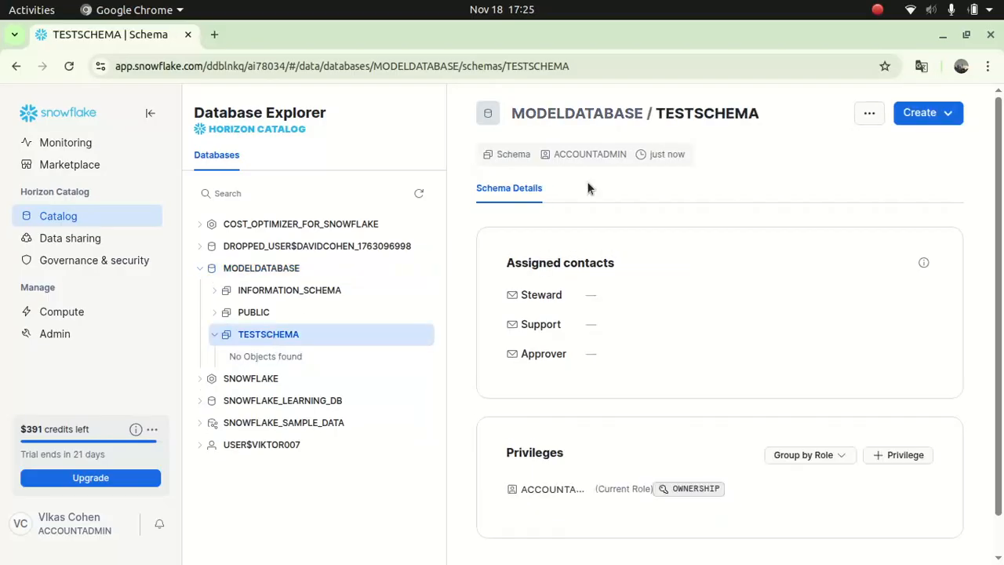
click(947, 115)
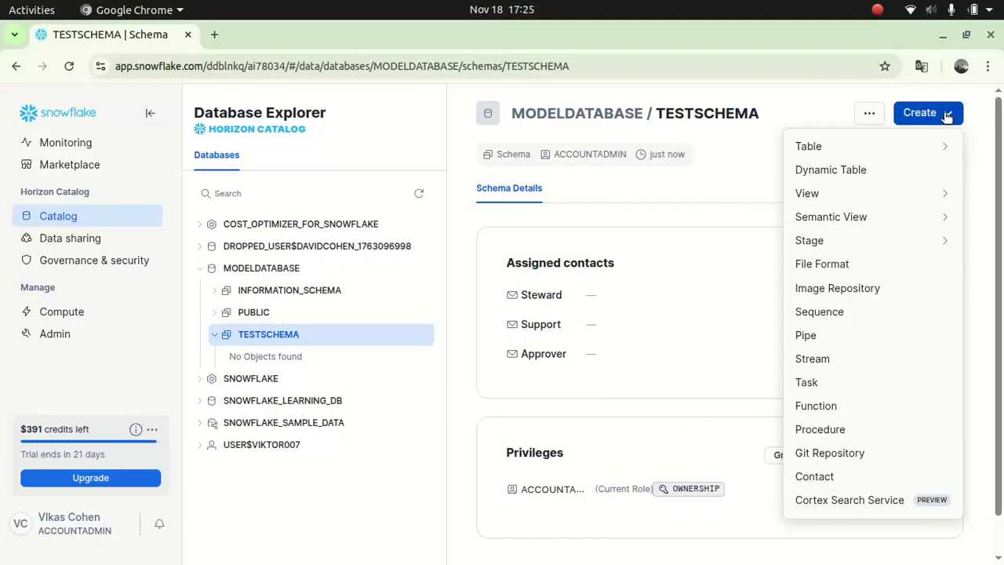
mouse_move(901, 157)
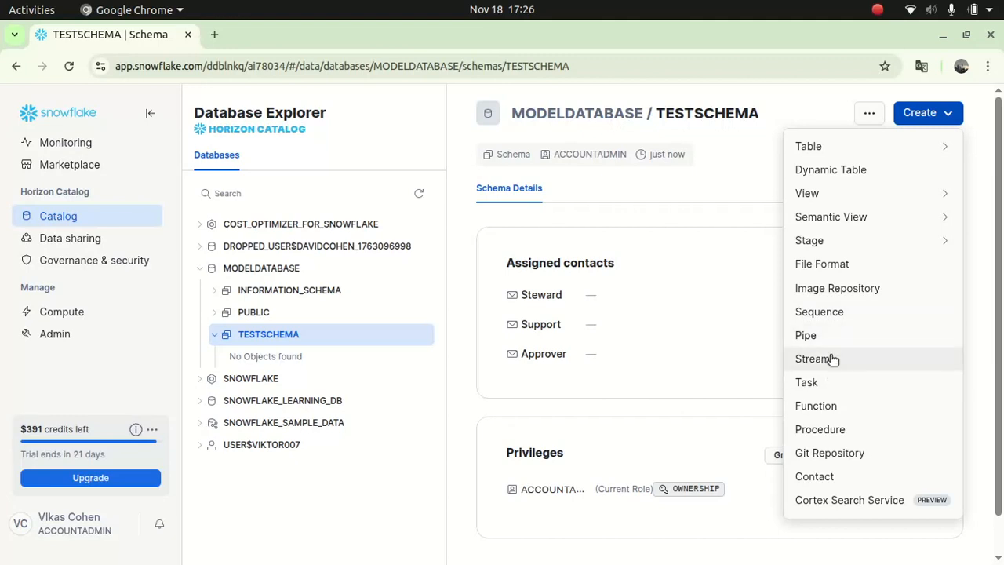
mouse_move(860, 212)
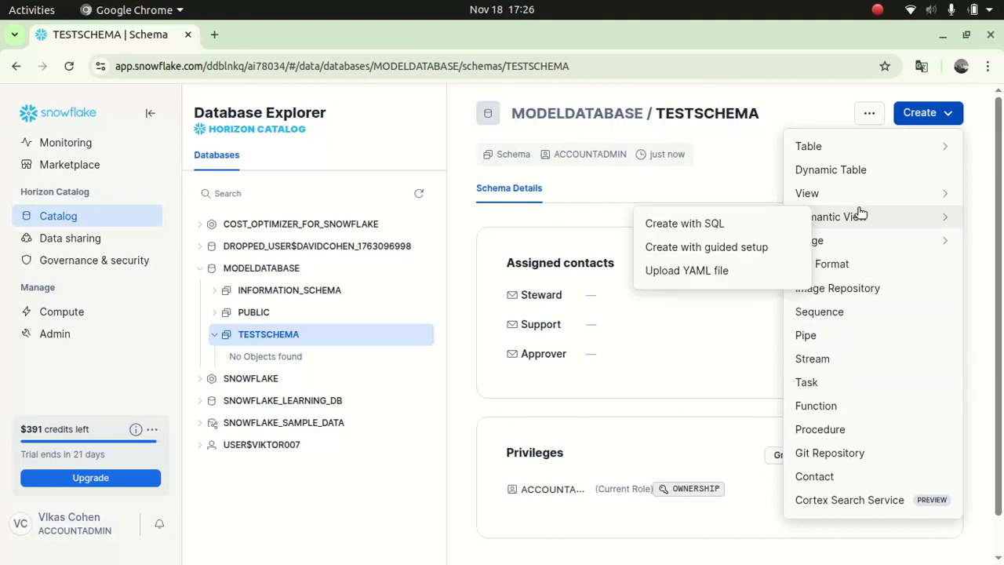
mouse_move(825, 145)
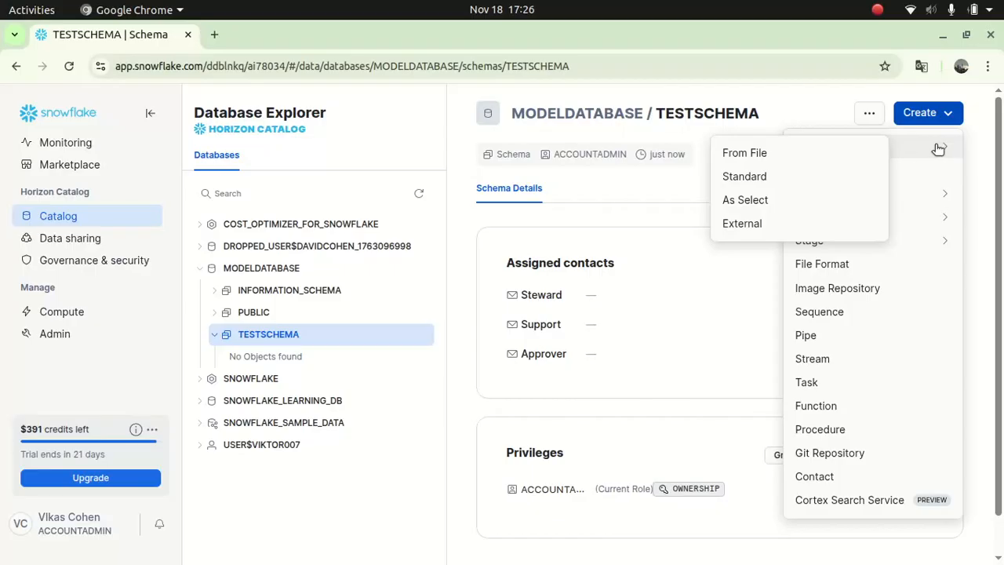
click(762, 177)
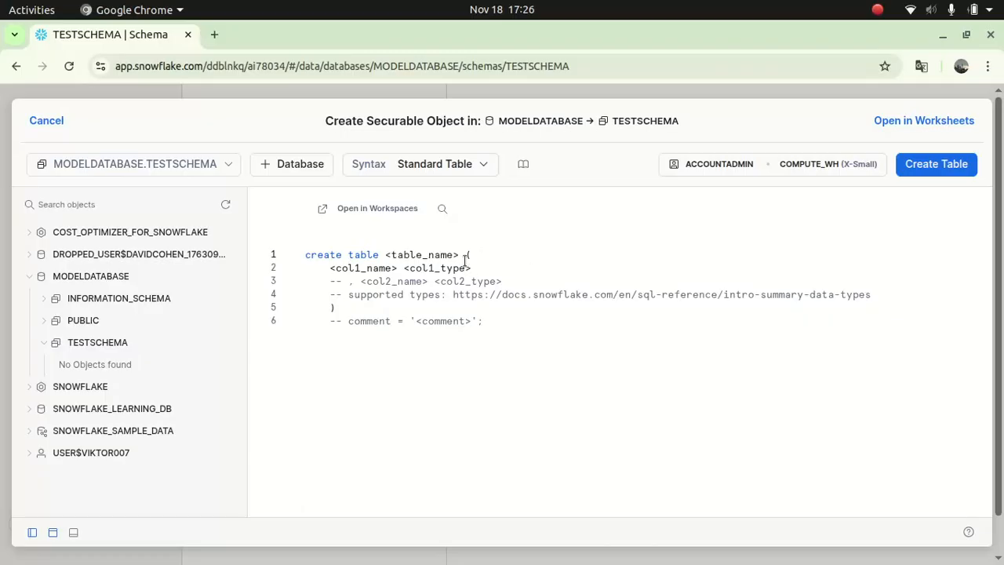
- Replace the <table_name> placeholder on line 1 with Company
drag(459, 255, 384, 254)
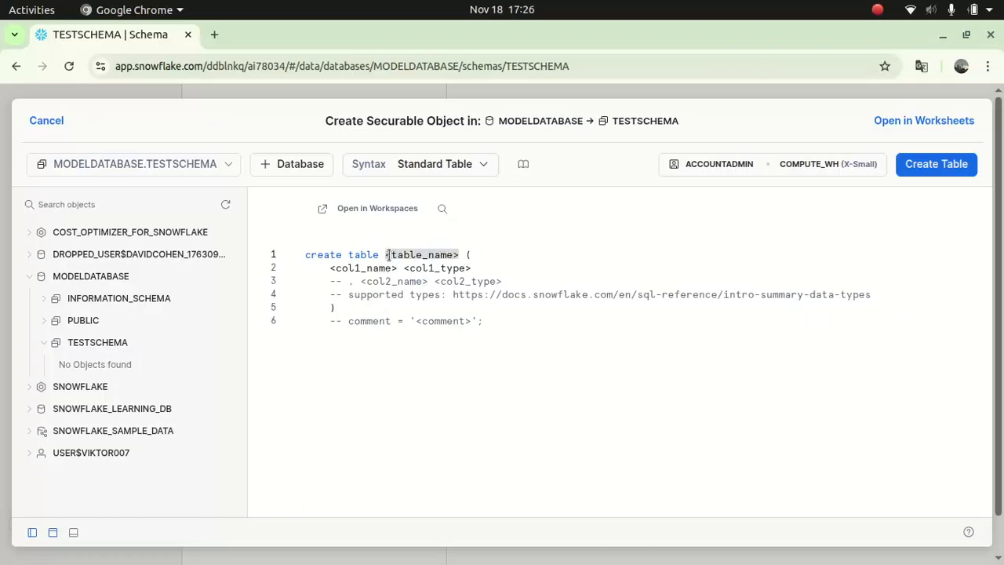
key(BackSpace)
text(Emplo)
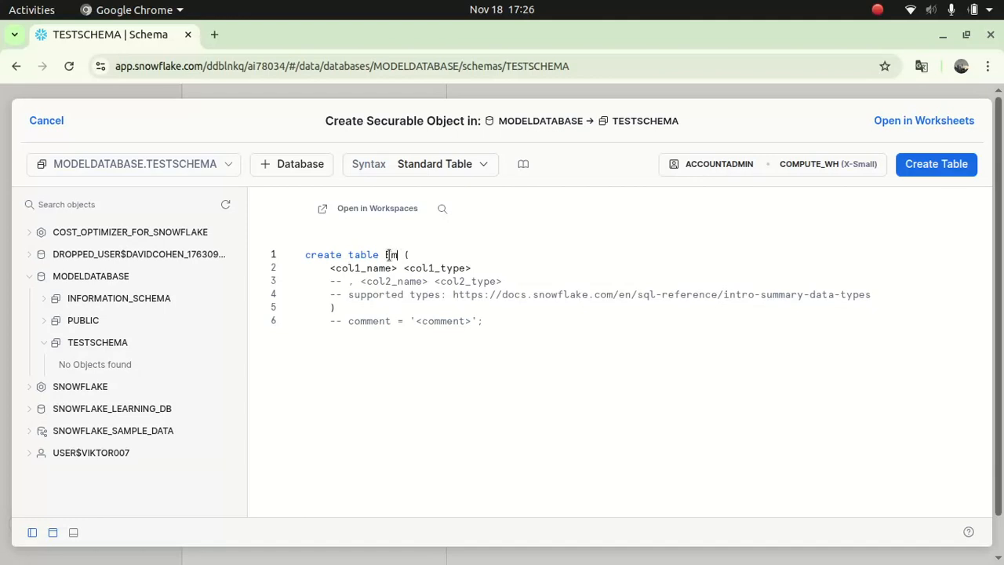
key(BackSpace)
key(BackSpace)
key(BackSpace)
key(BackSpace)
key(BackSpace)
text(Company)
- Replace line 2's column placeholder with 'Name string, Address'
drag(479, 268, 331, 269)
key(BackSpace)
text(Co)
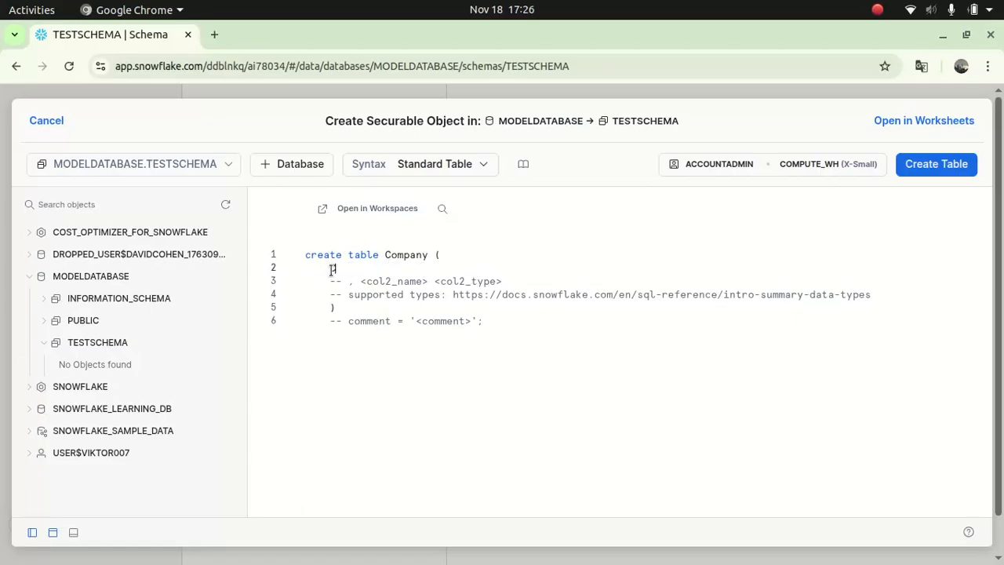
text(ame)
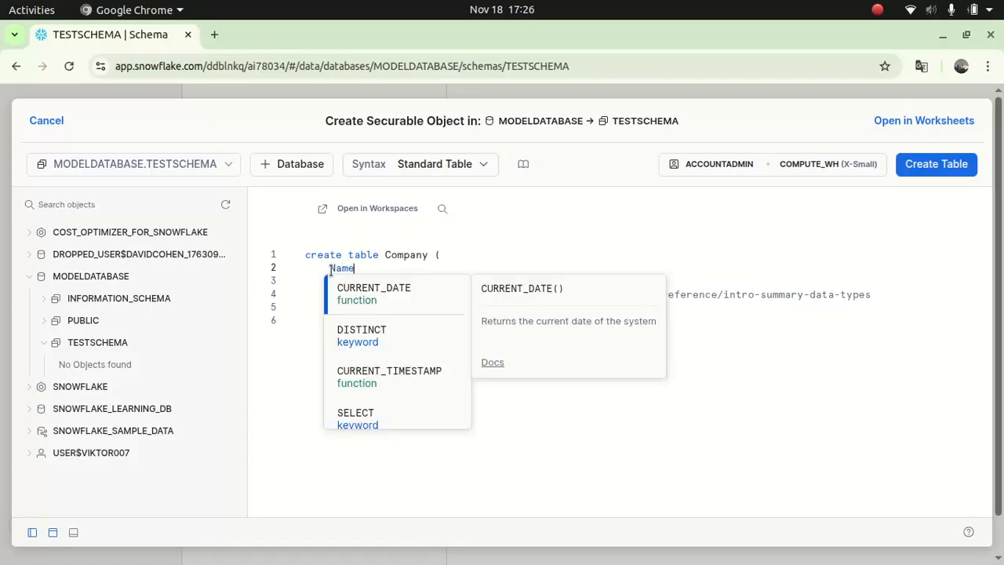
text( string)
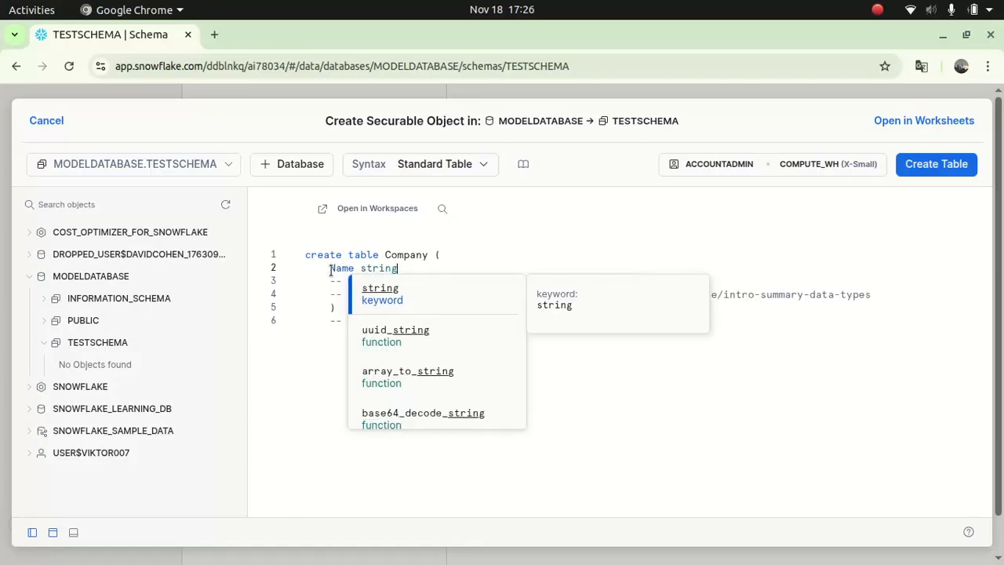
click(382, 291)
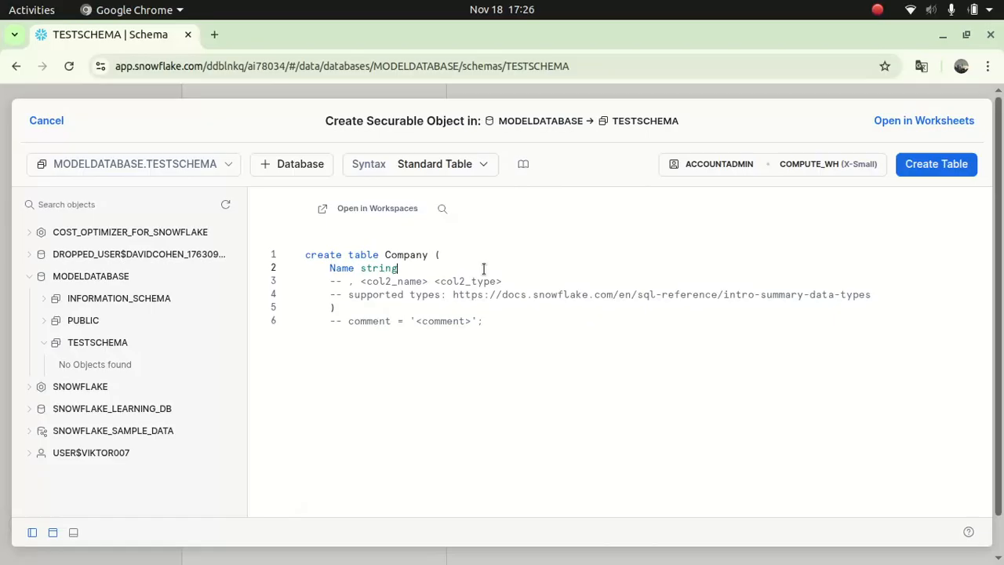
text(, Address)
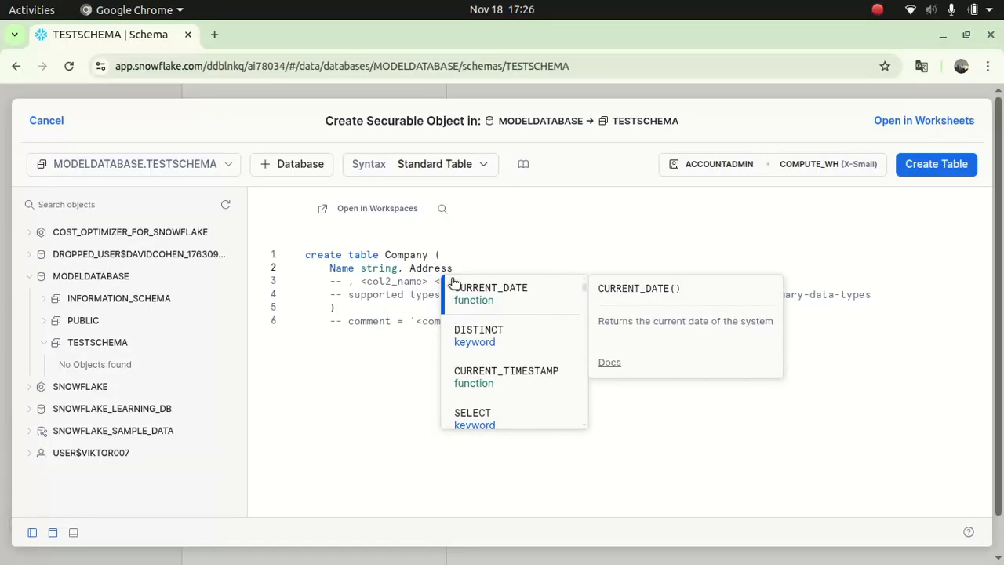
- Make Address a VARCHAR(255) column and begin an Is_active boolean column
key(Escape)
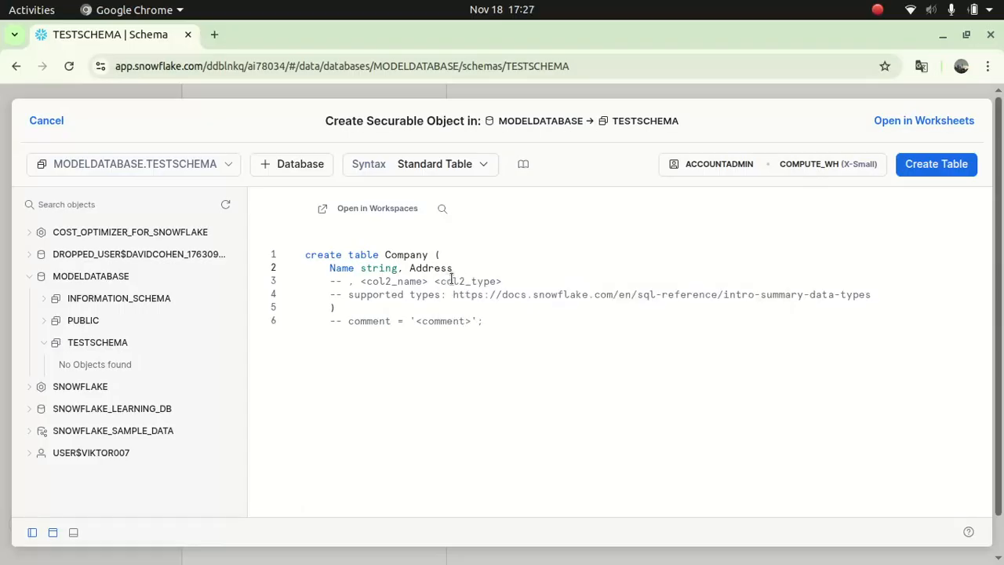
text(Varchar)
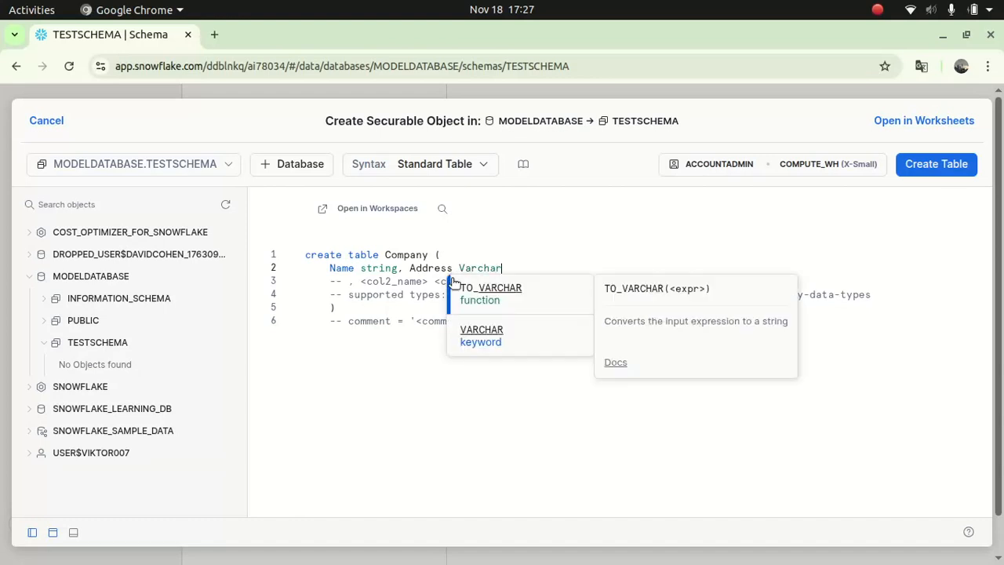
click(477, 335)
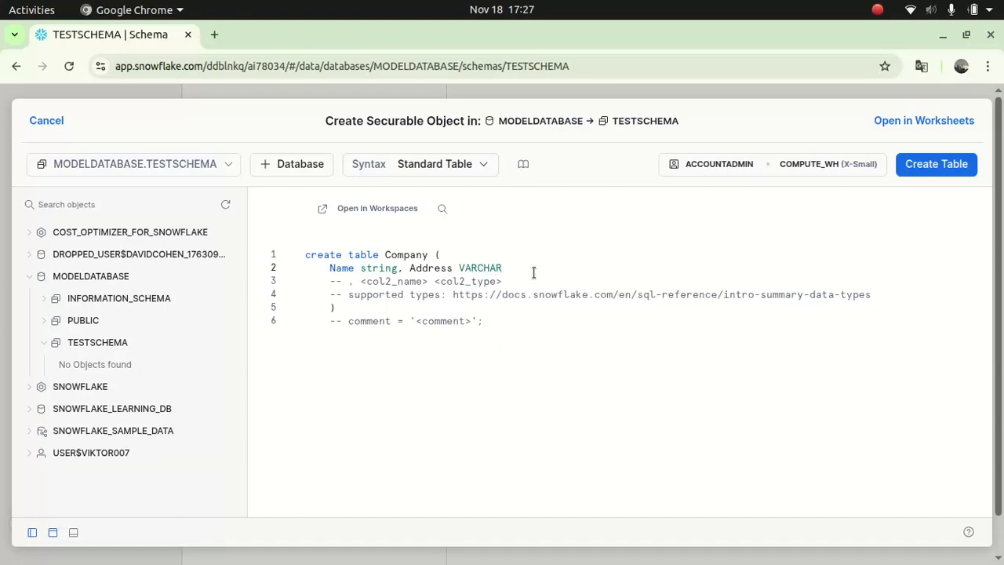
text((255)
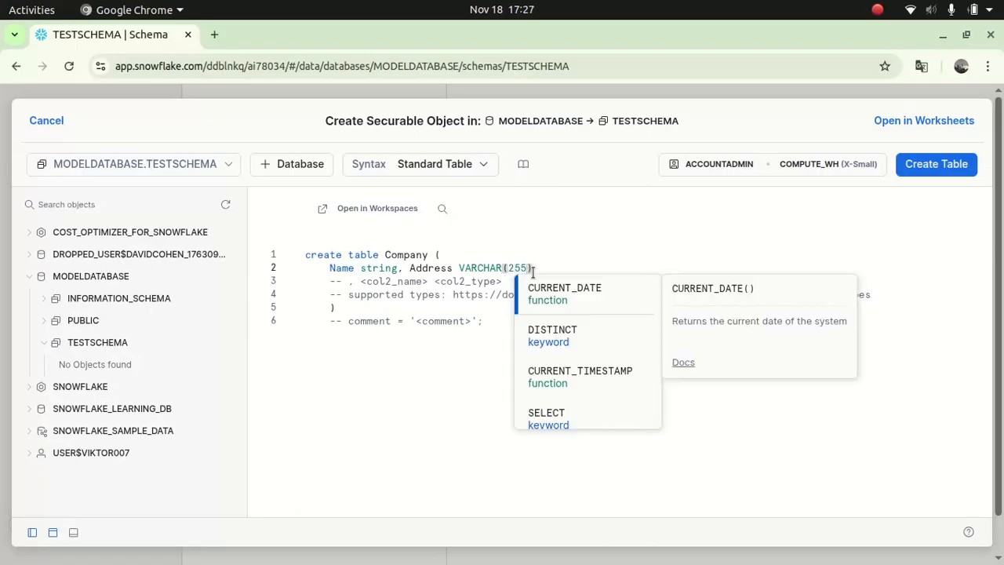
text(), )
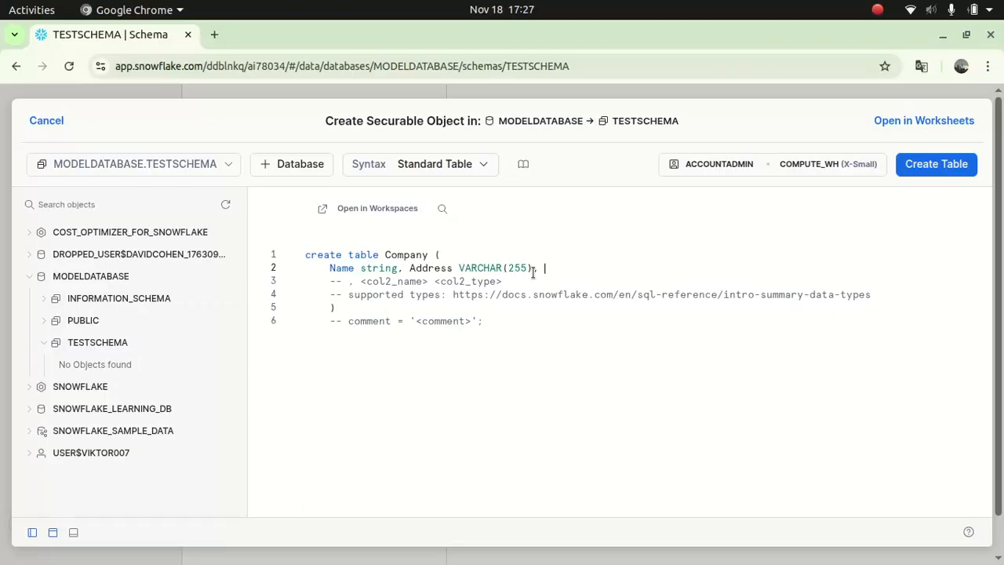
text(Is)
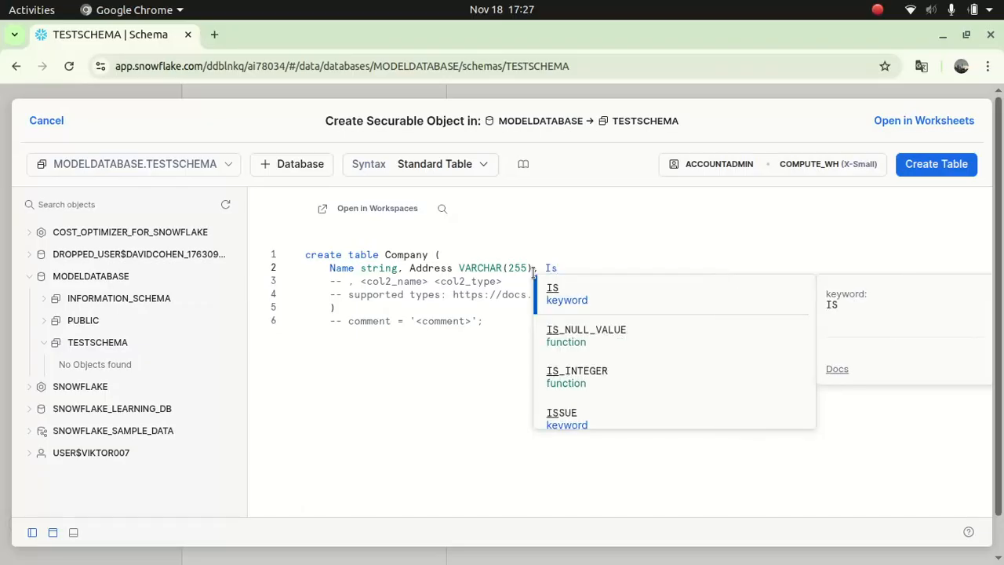
text(_active )
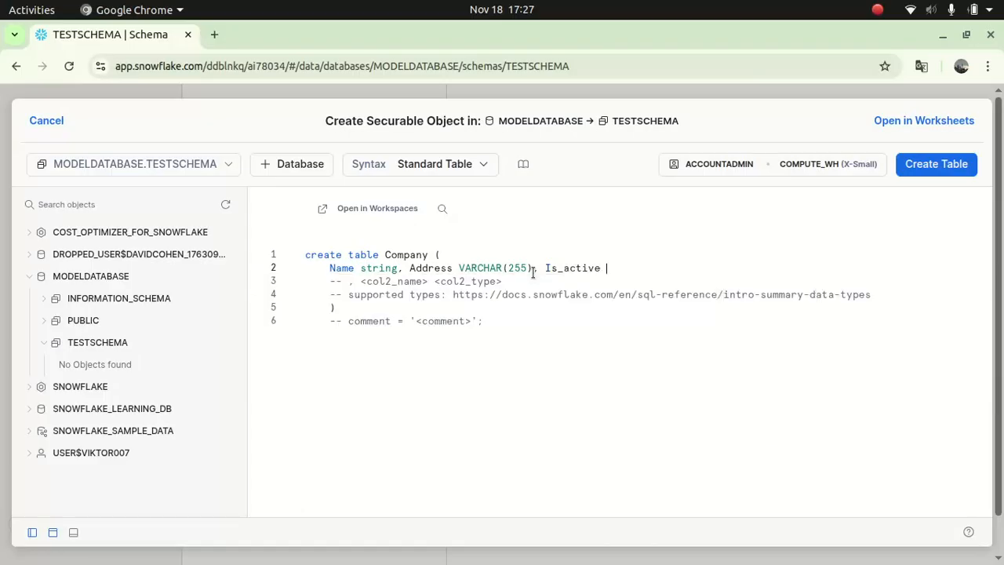
text(boolean)
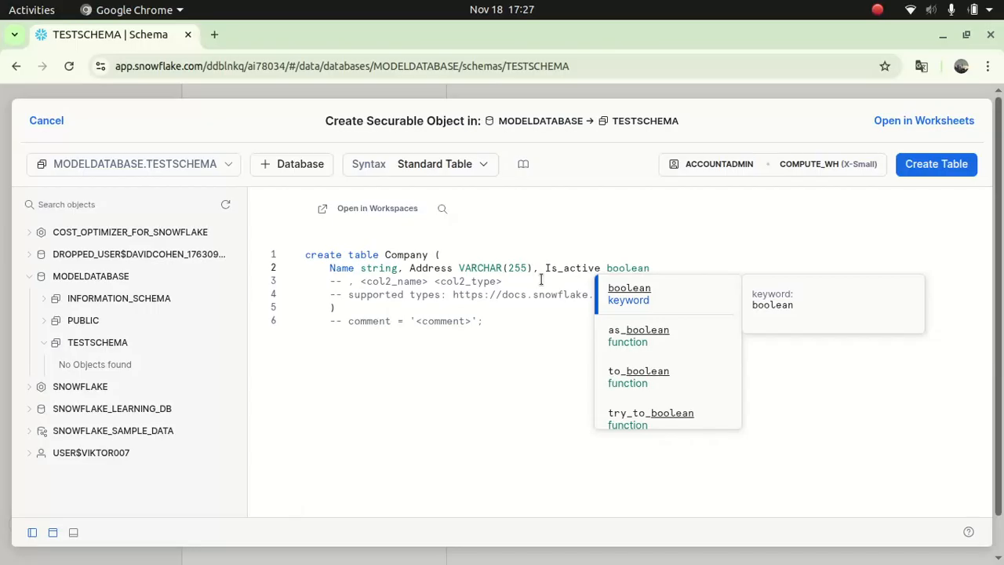
- Accept boolean for Is_active and create the COMPANY table
click(639, 293)
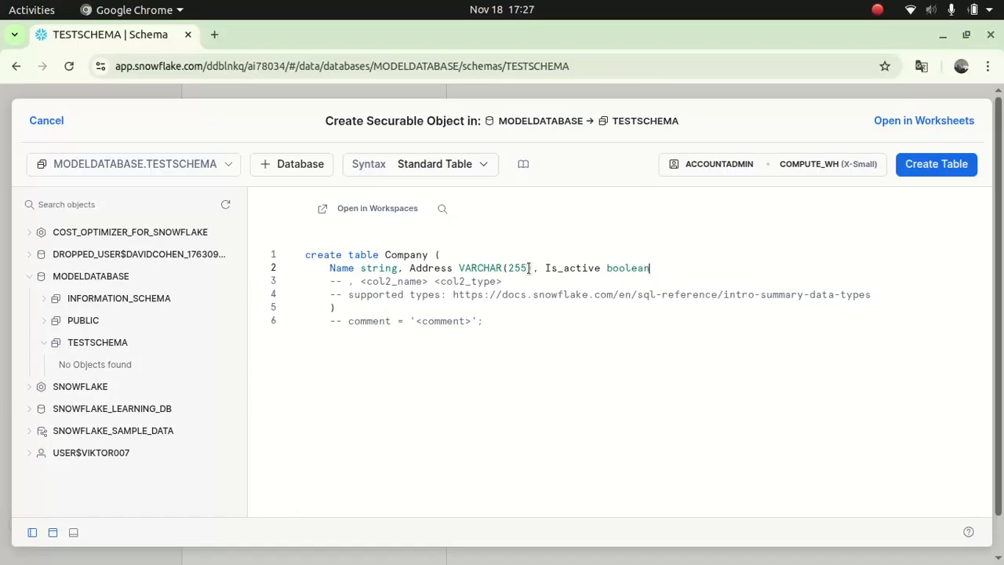
click(929, 163)
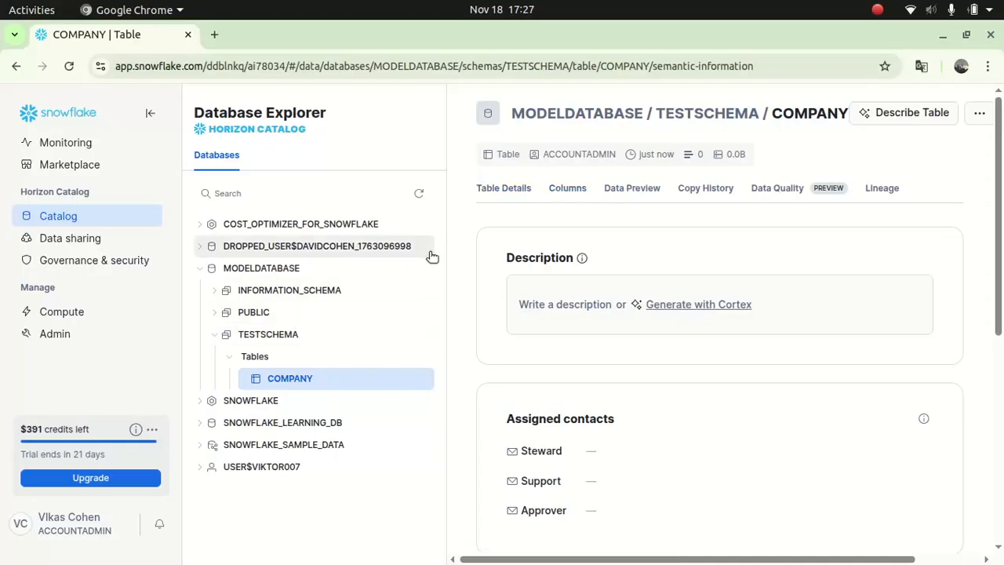
- Check the empty COMPANY table's details, data preview and columns ADDRESS, IS_ACTIVE and NAME
click(506, 197)
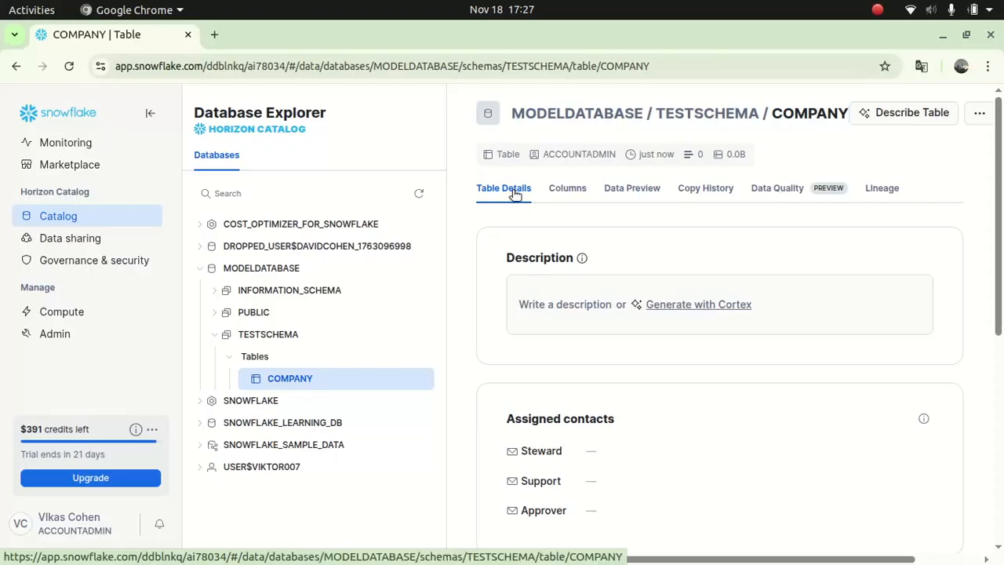
click(562, 193)
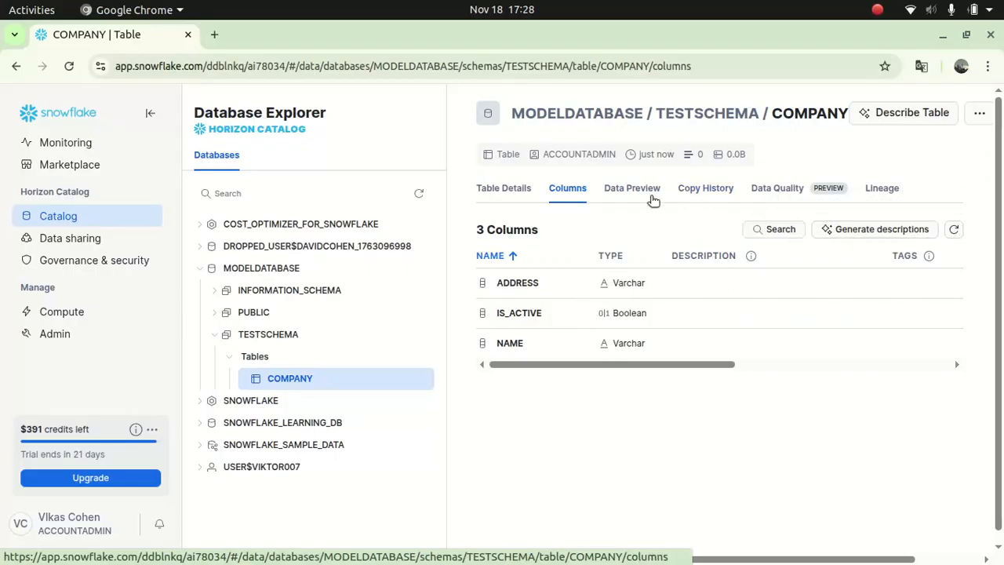
click(631, 189)
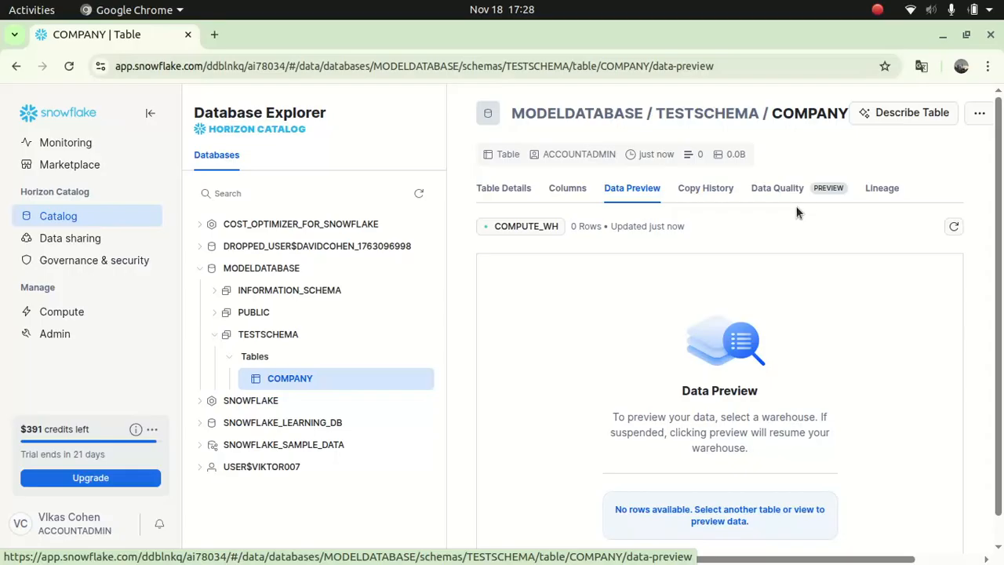
click(563, 190)
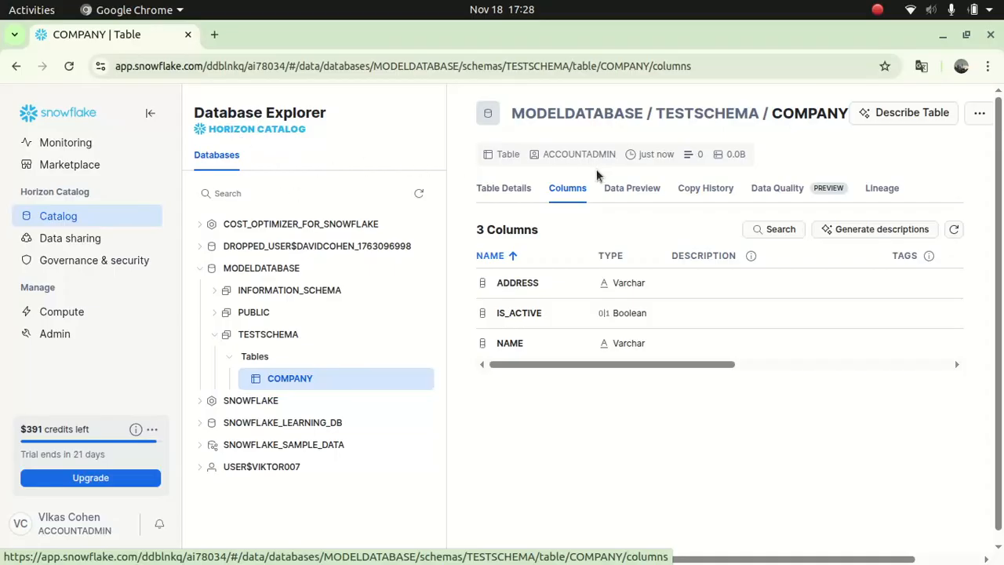
click(979, 113)
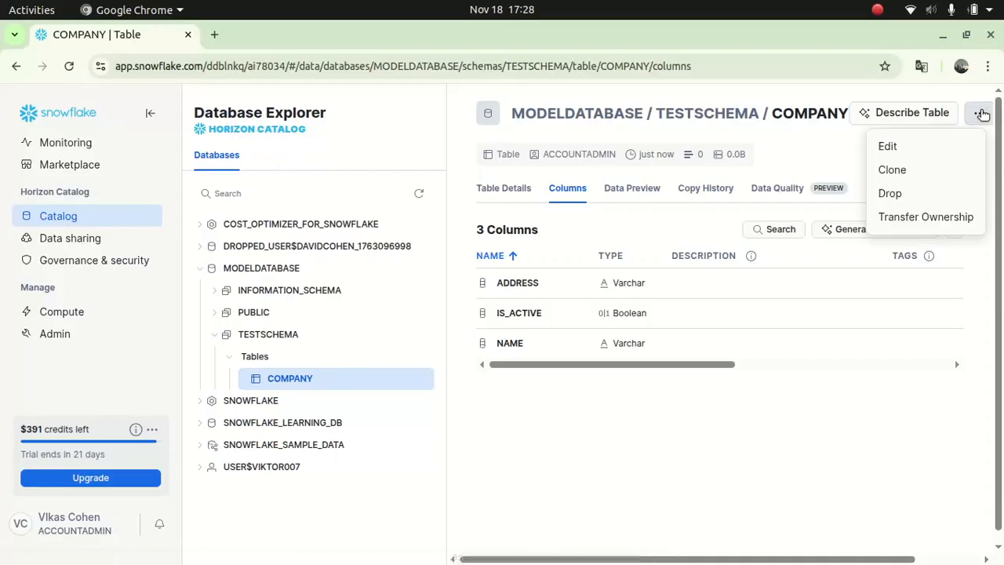
click(804, 153)
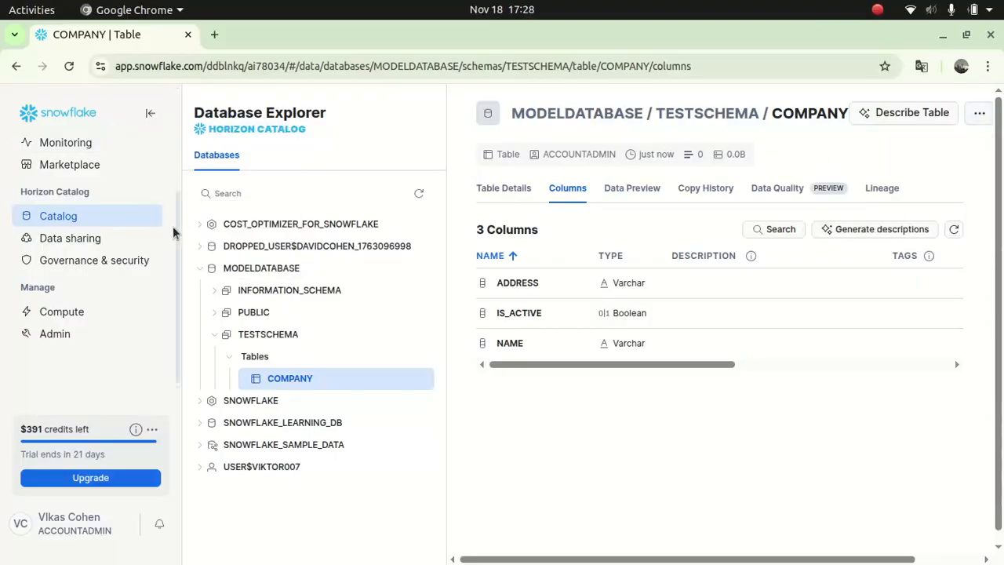
drag(175, 217, 177, 129)
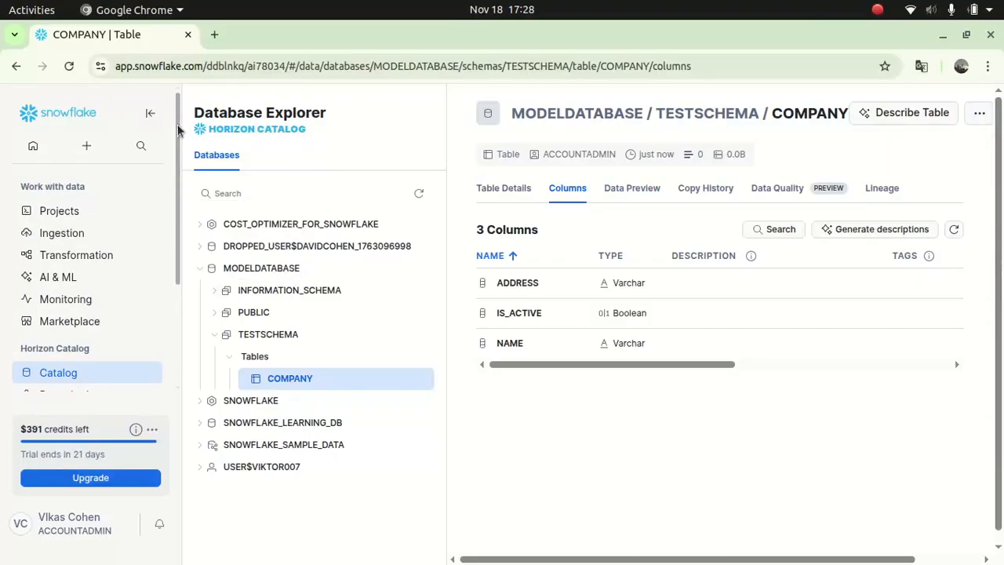
- Create a new SQL file, Untitled 8.sql, and place the cursor in its editor
right_click(87, 149)
key(Escape)
click(86, 147)
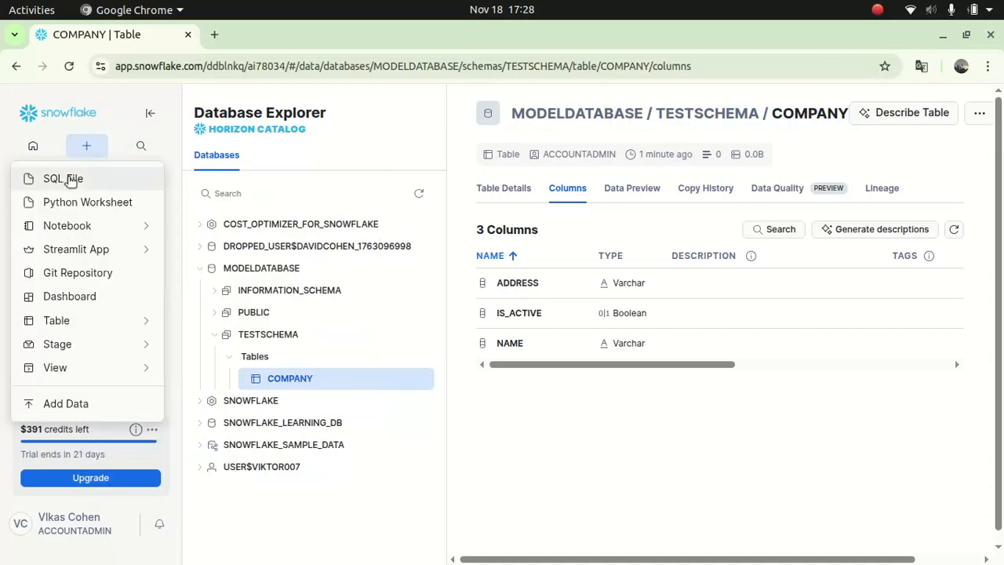
click(69, 178)
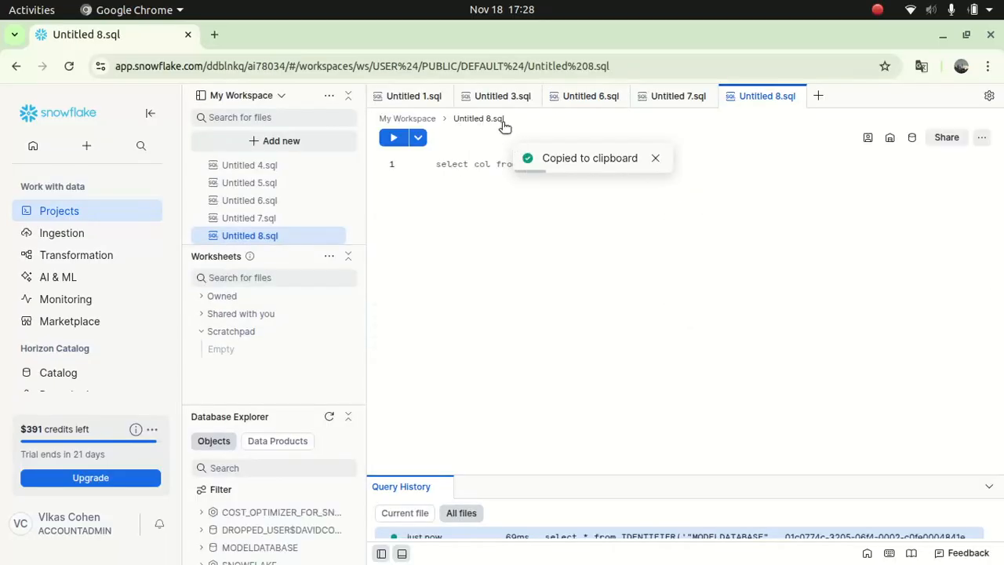
click(476, 162)
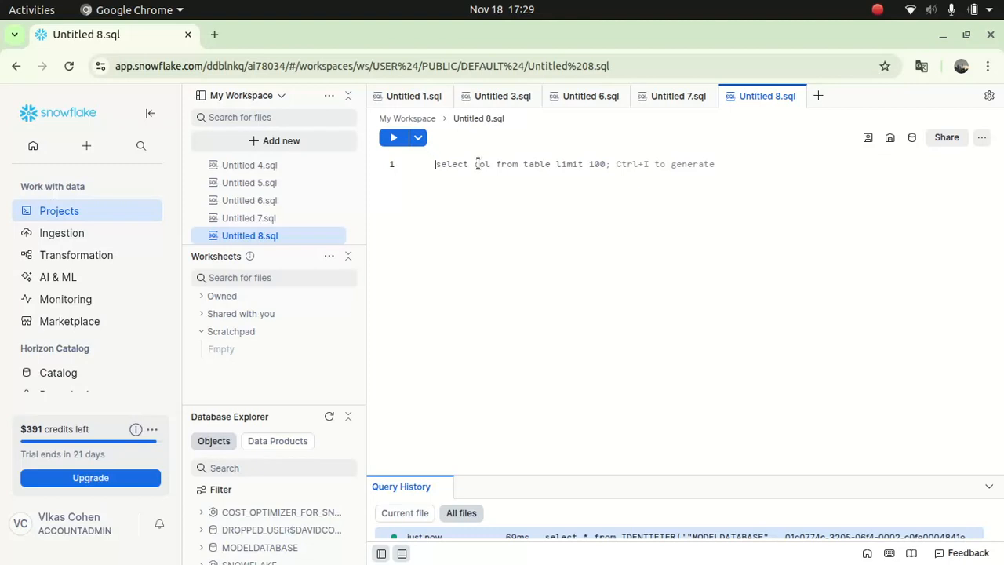
- Type 'Alter table' with MODELDATABASE as the database context, reload, and continue typing 'company'
text(Alter )
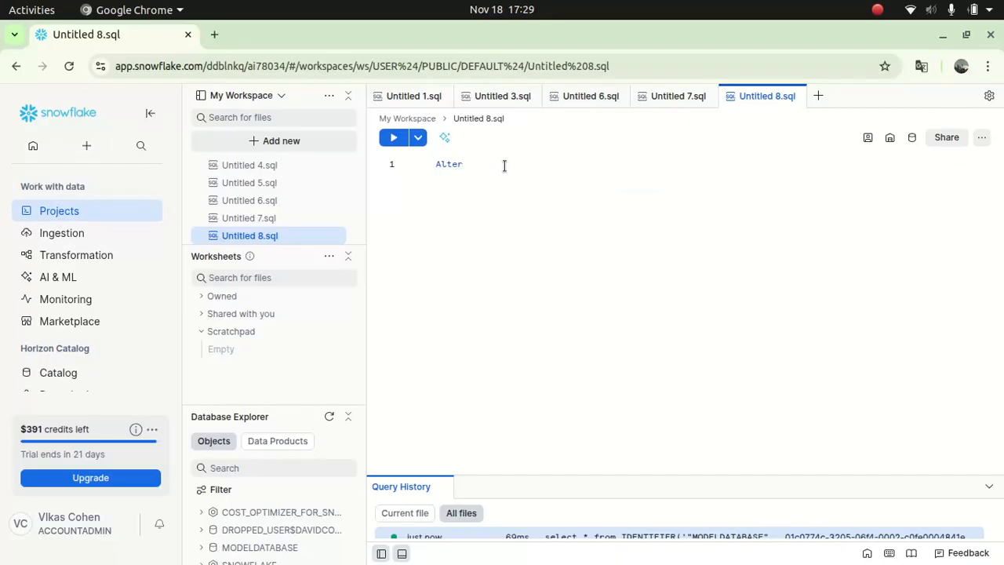
text(table)
click(912, 139)
click(759, 223)
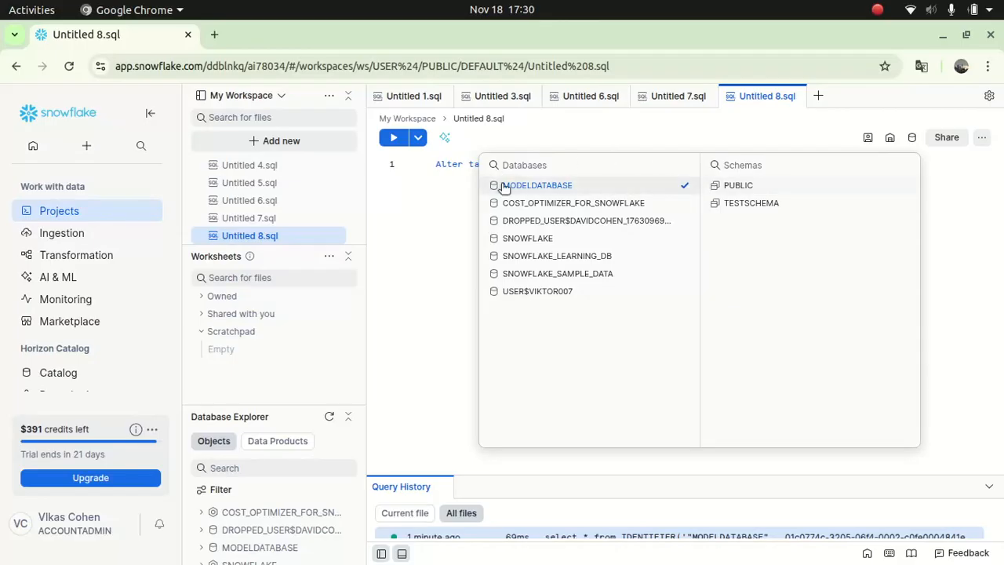
click(425, 217)
click(538, 67)
key(Return)
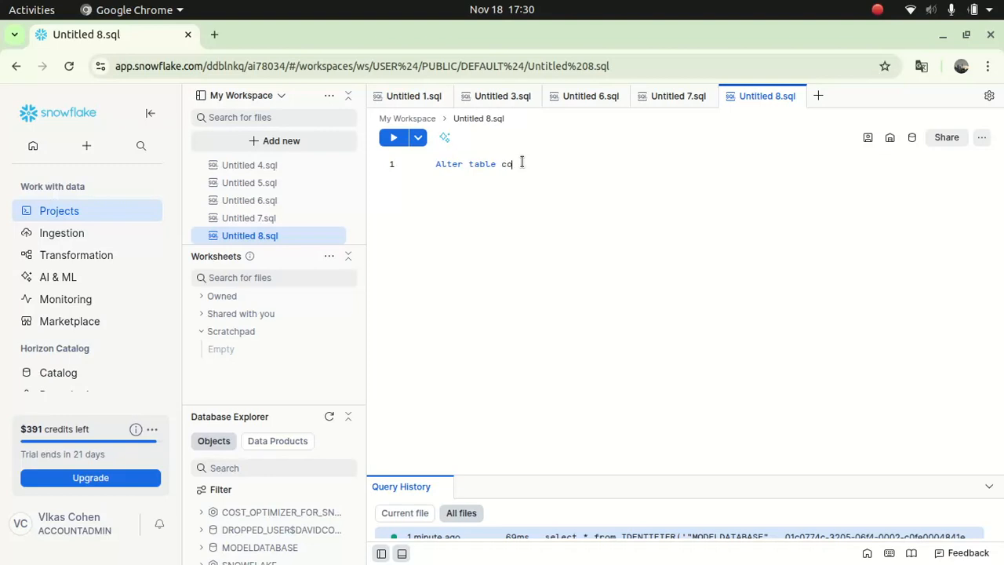
text(m)
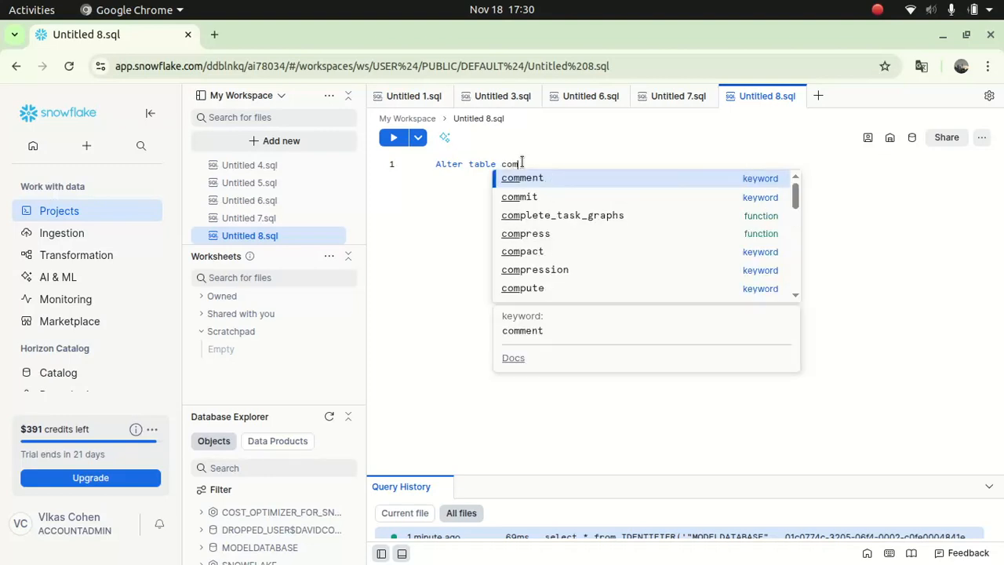
text(pany)
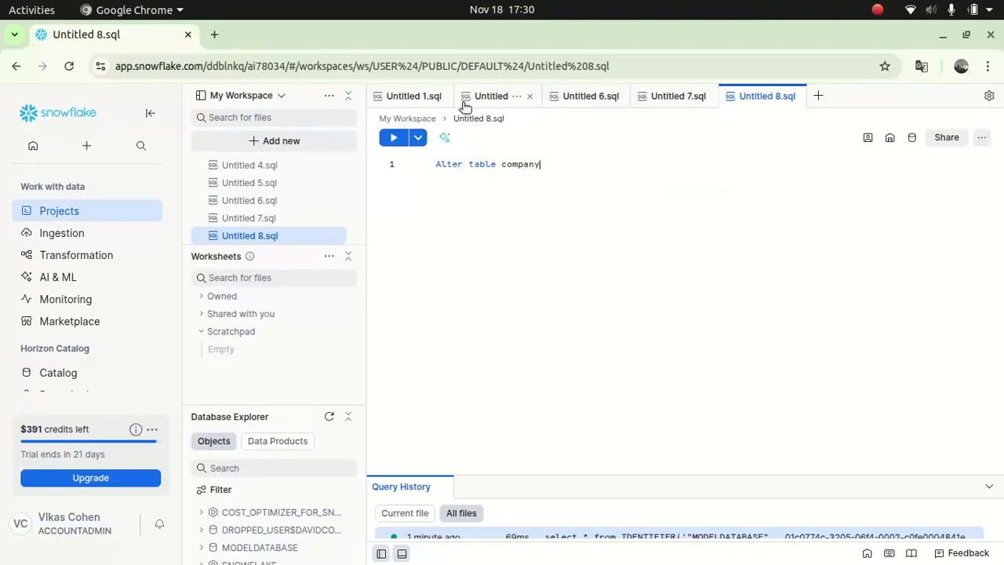
- Close Untitled 8.sql and the other three open SQL files
click(795, 96)
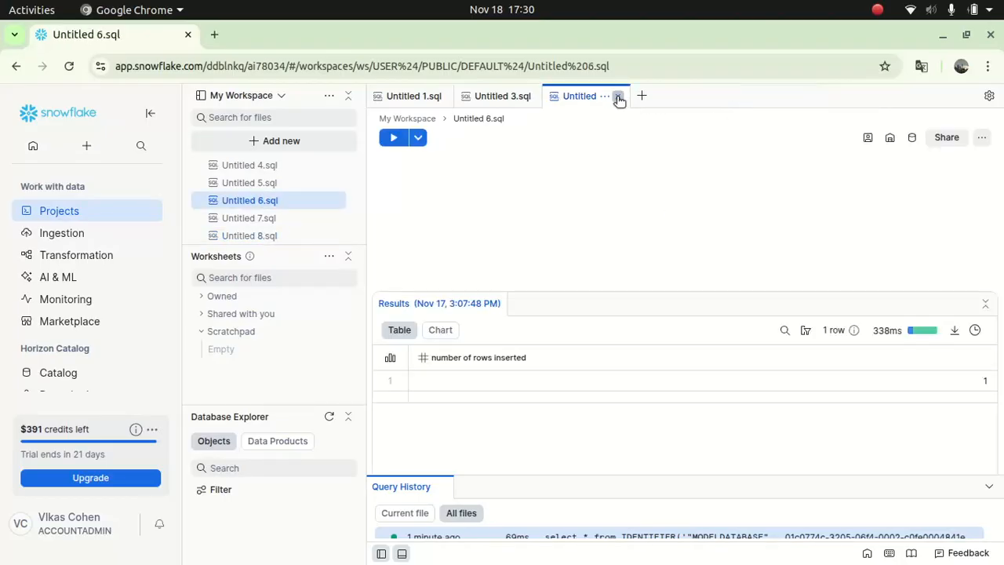
click(620, 96)
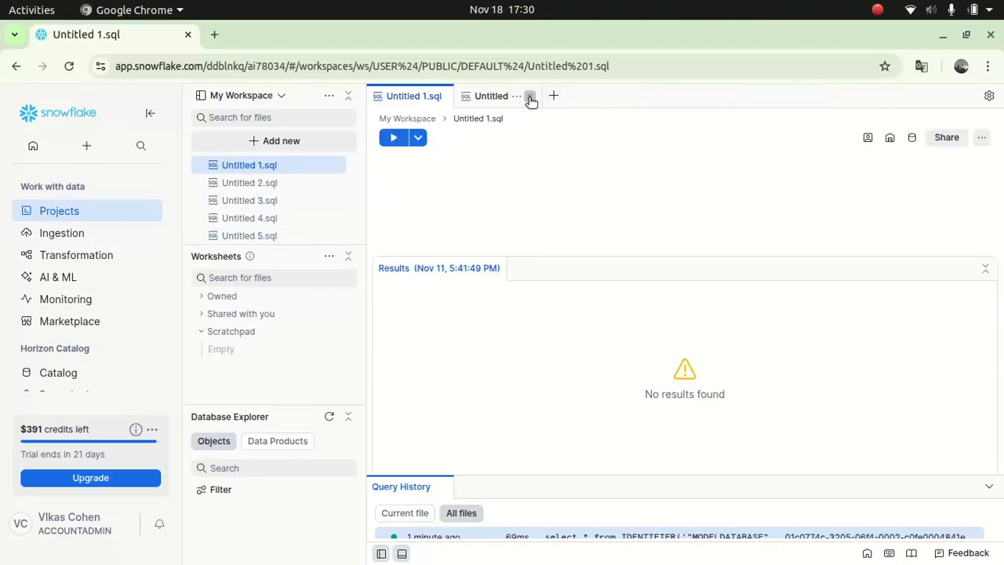
click(529, 96)
click(441, 95)
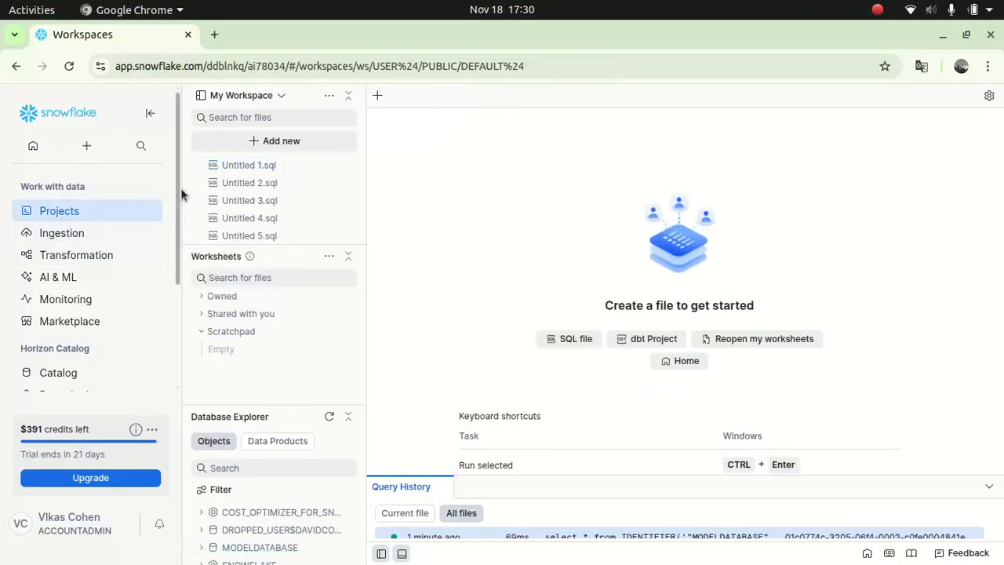
- Inspect the COMPANY table definition in Database Explorer, then create a new SQL file, Untitled 9.sql
drag(179, 196, 63, 375)
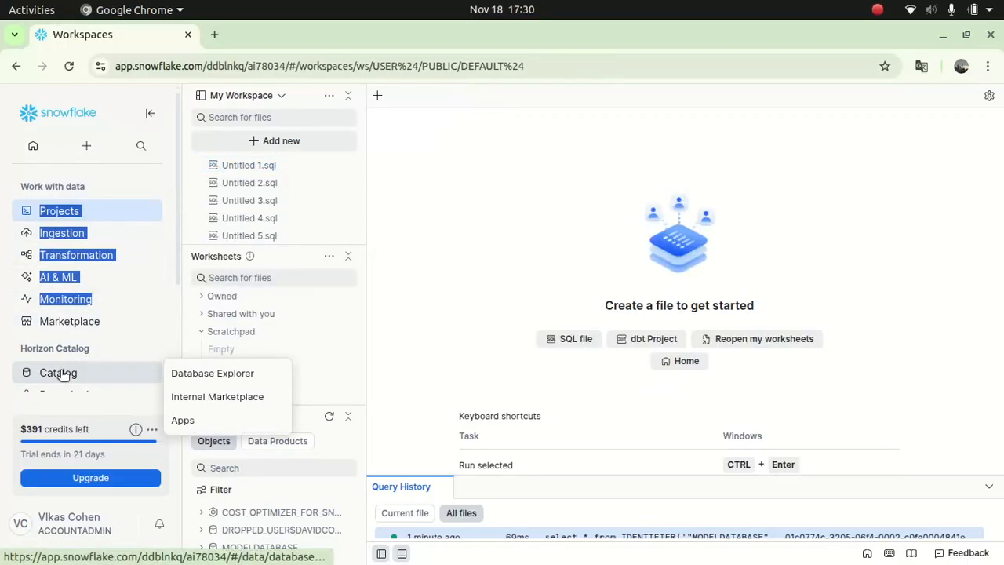
click(196, 374)
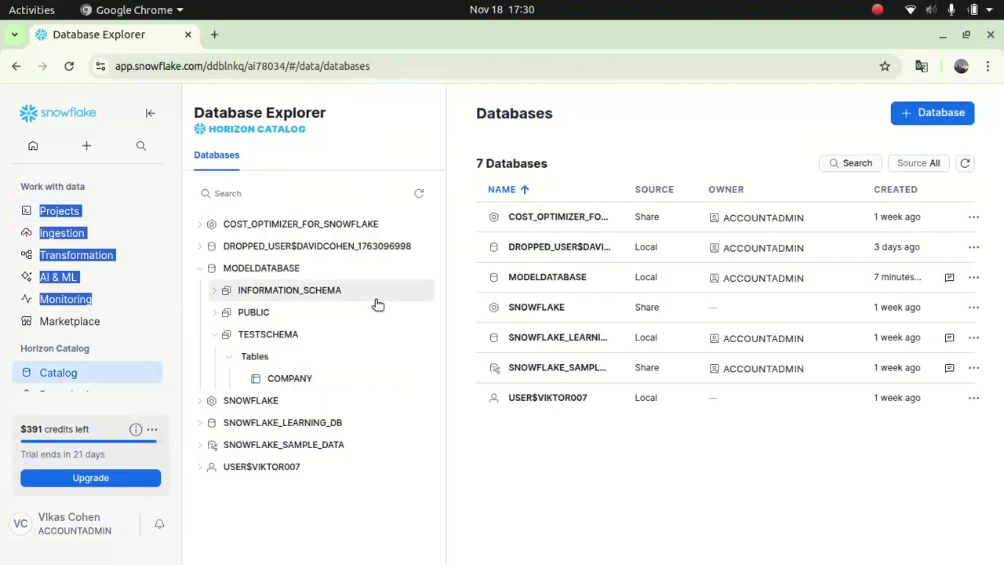
click(291, 378)
right_click(294, 379)
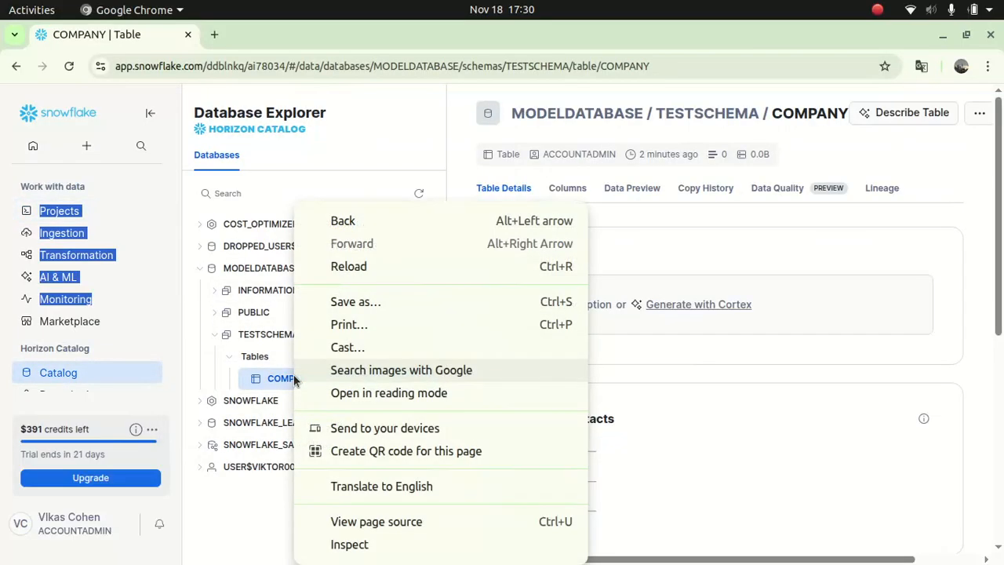
click(774, 435)
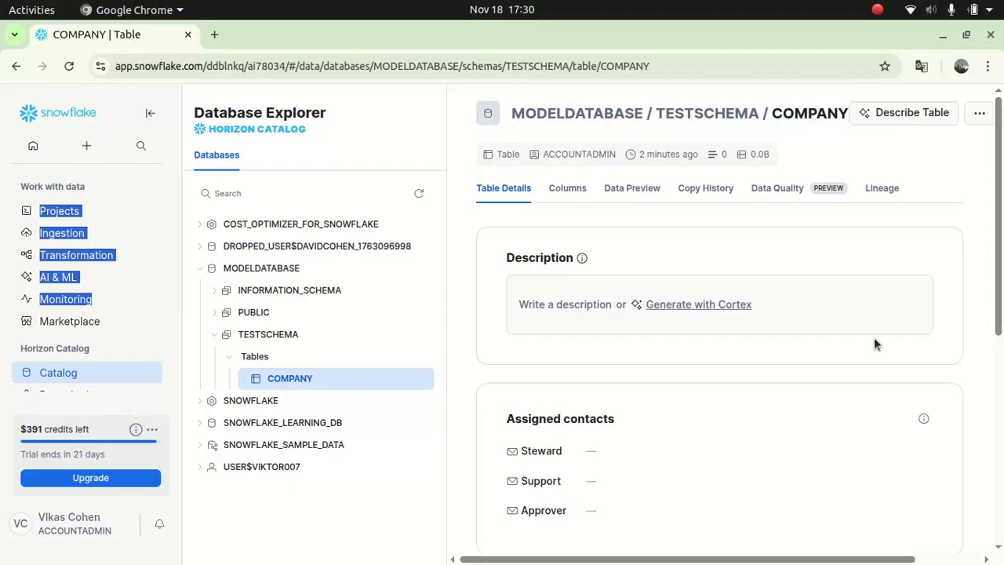
drag(997, 331, 997, 475)
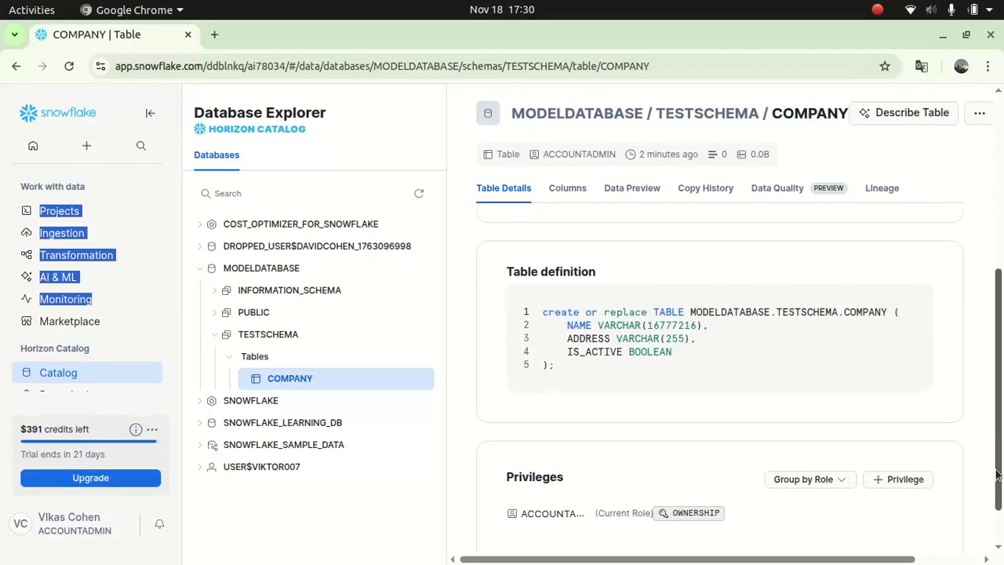
drag(670, 352, 564, 315)
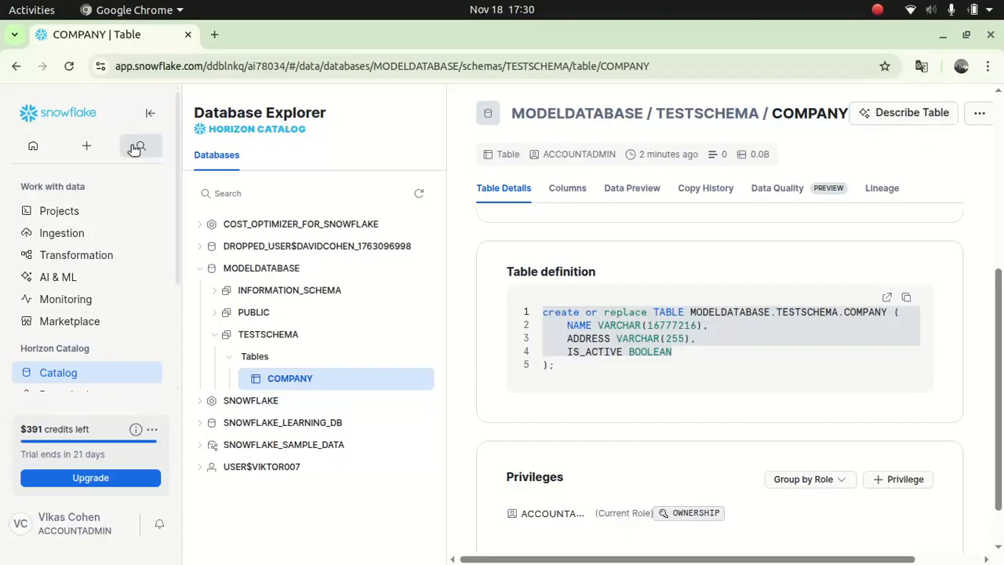
click(85, 147)
click(82, 177)
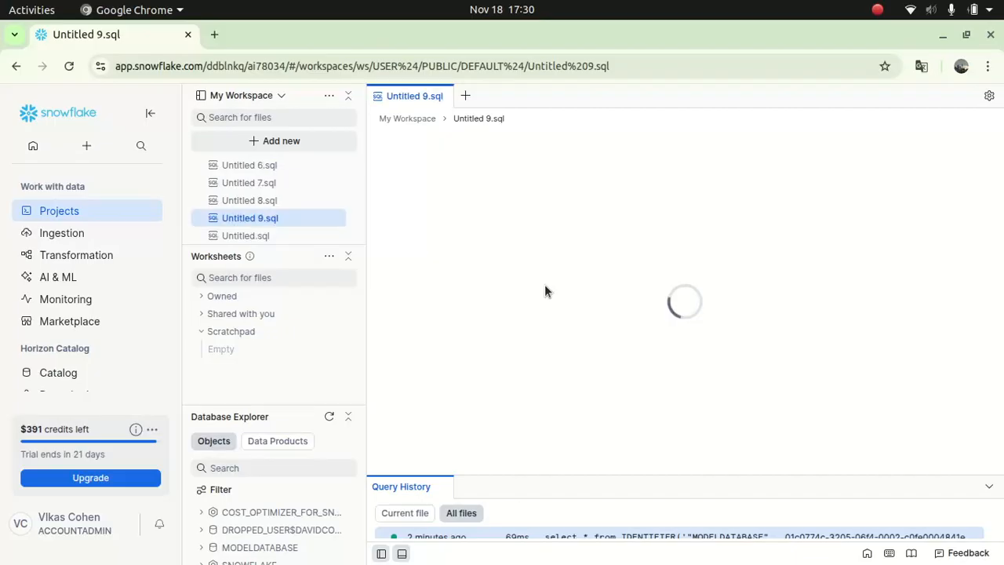
- Type 'alter table company add field description varchar(255)' with MODELDATABASE.TESTSCHEMA as context
click(483, 170)
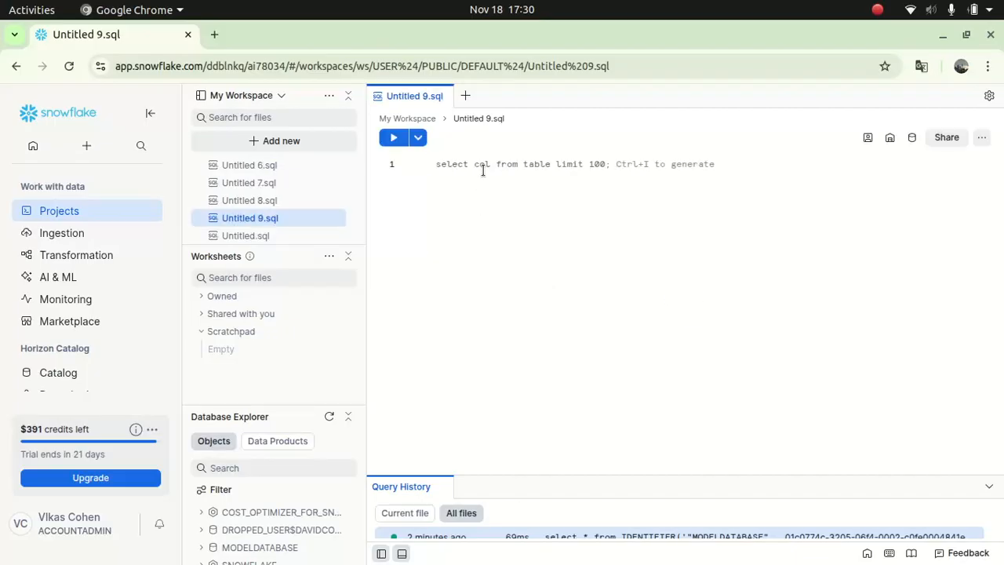
text(alter tab)
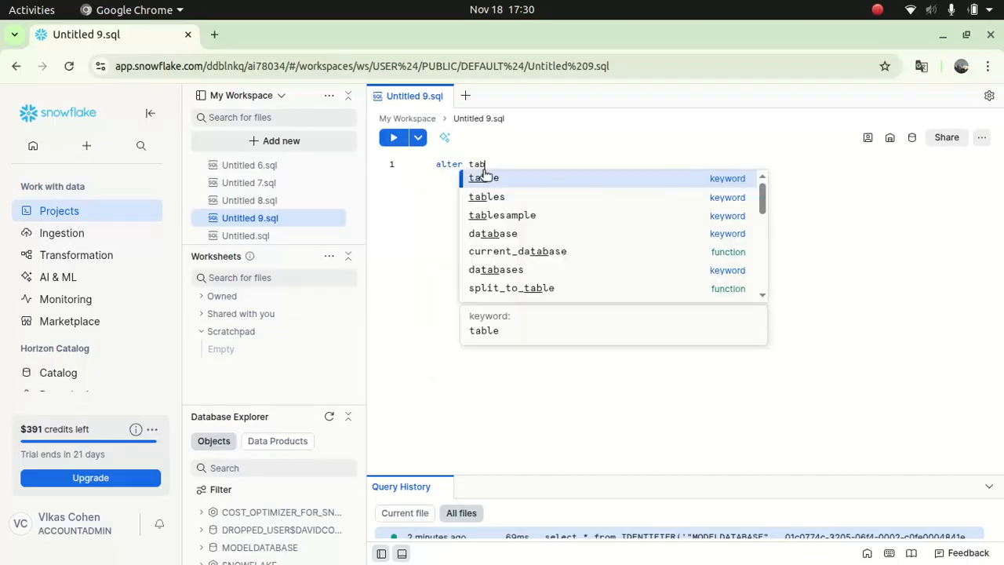
text(le company)
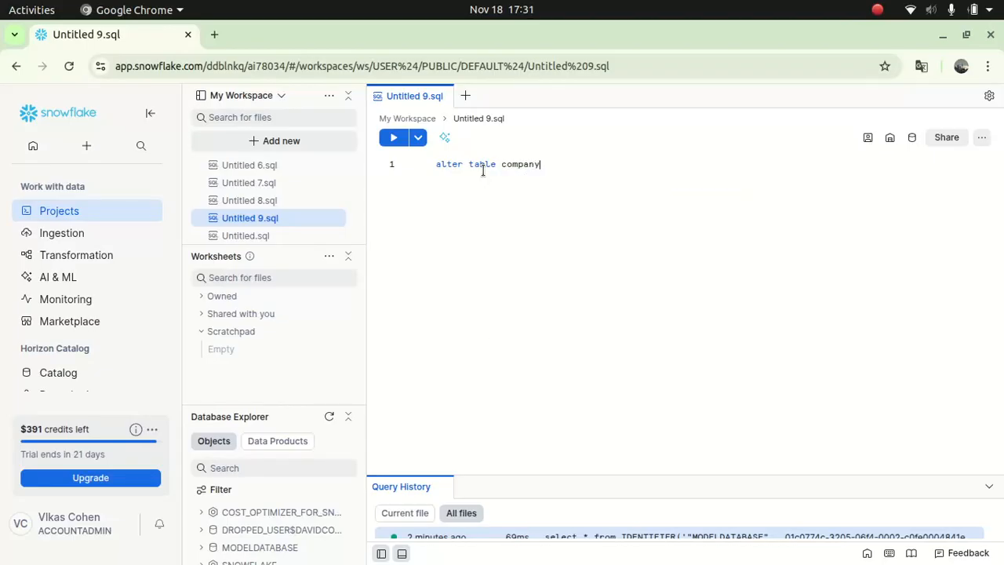
text( add fielddescriptio)
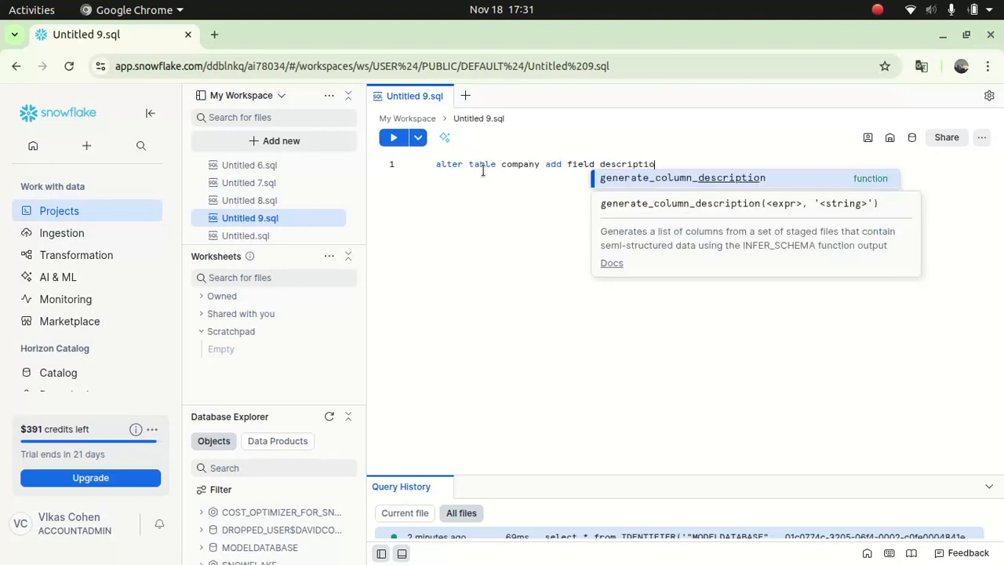
text(n var)
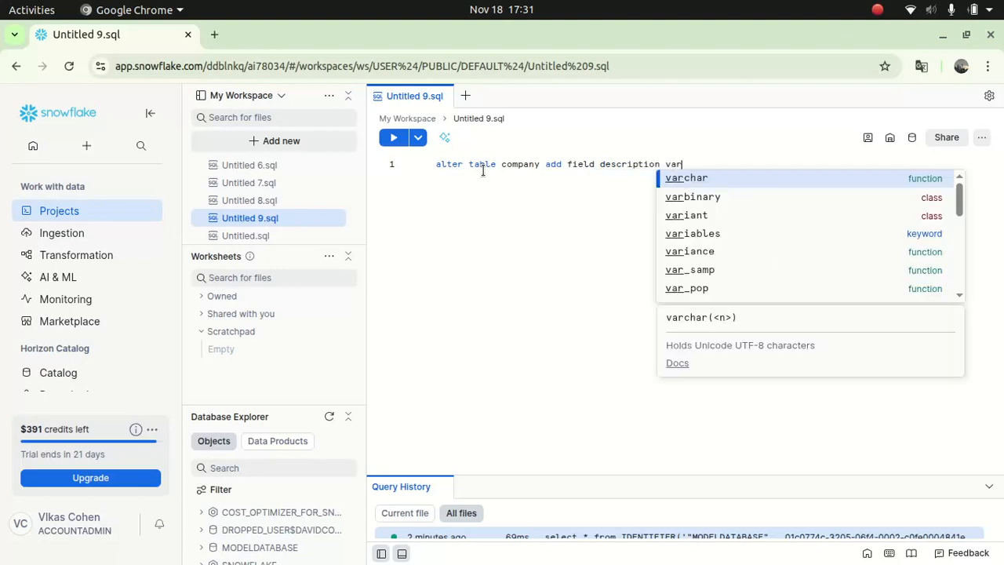
text(char())
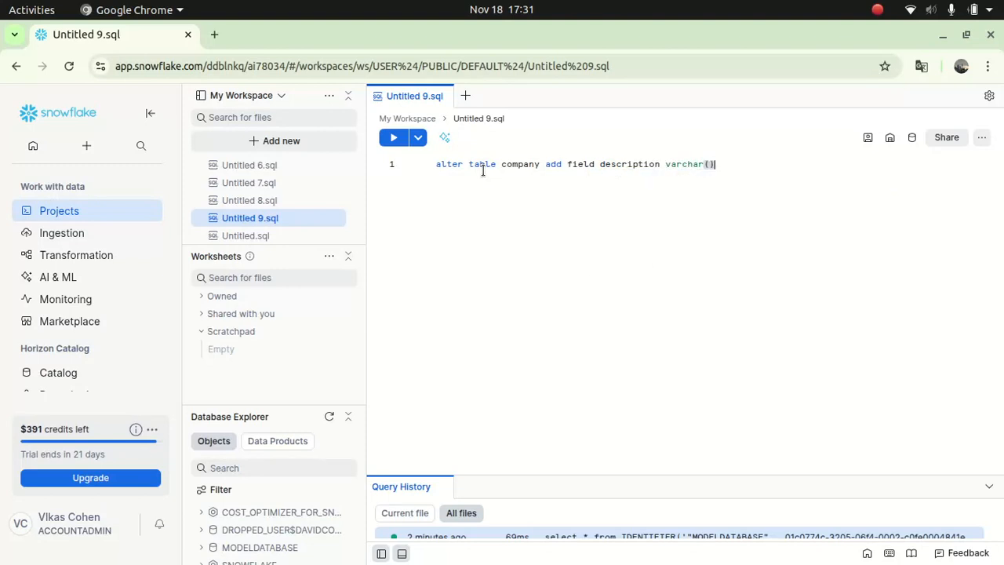
text(255)
click(911, 138)
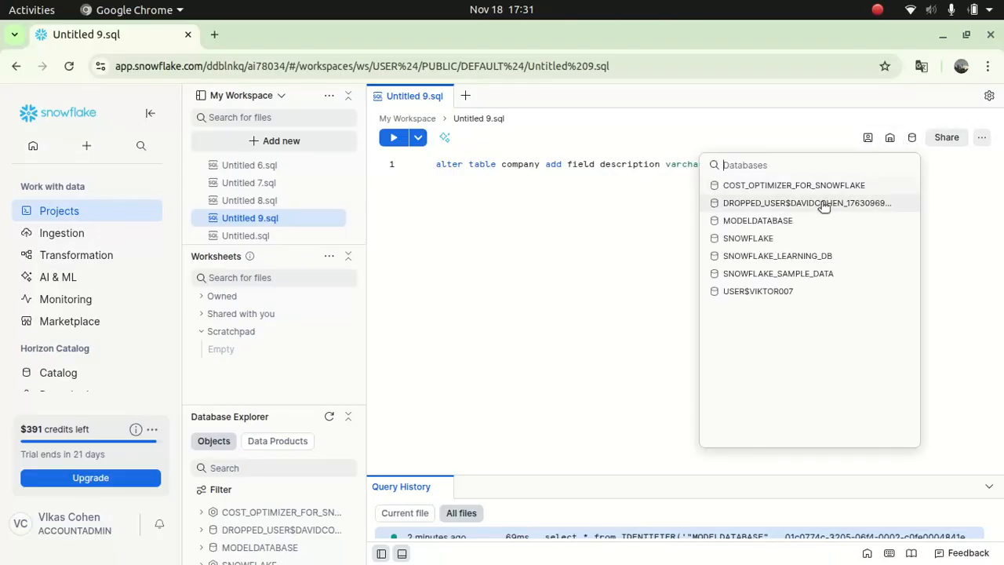
click(779, 223)
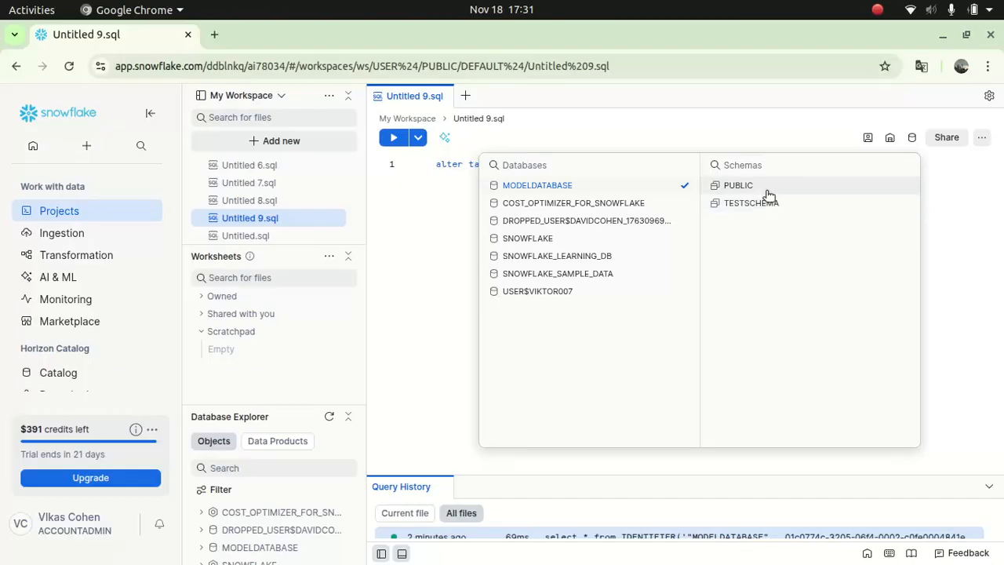
click(757, 203)
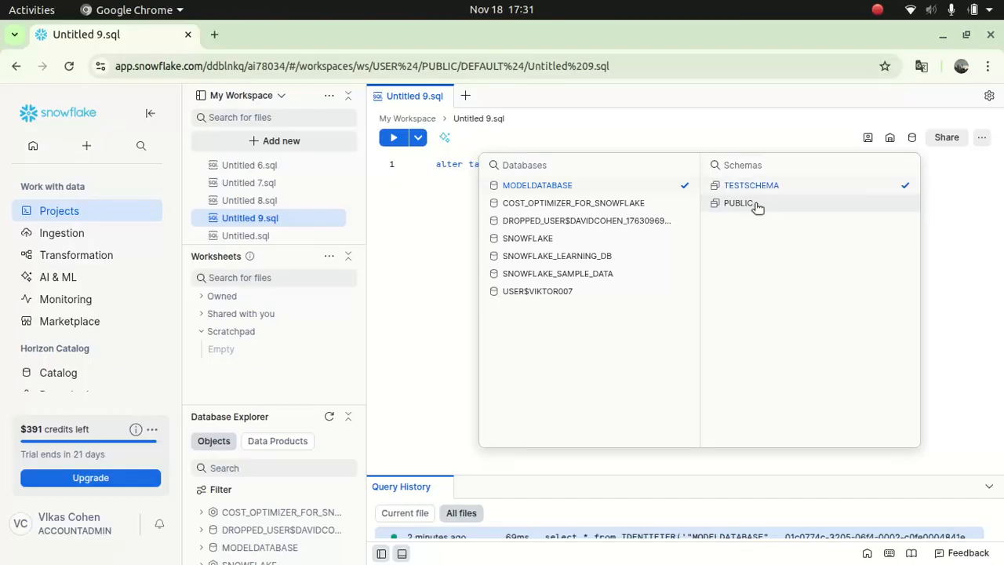
- Run the ALTER TABLE statement, which fails with a syntax error
click(693, 135)
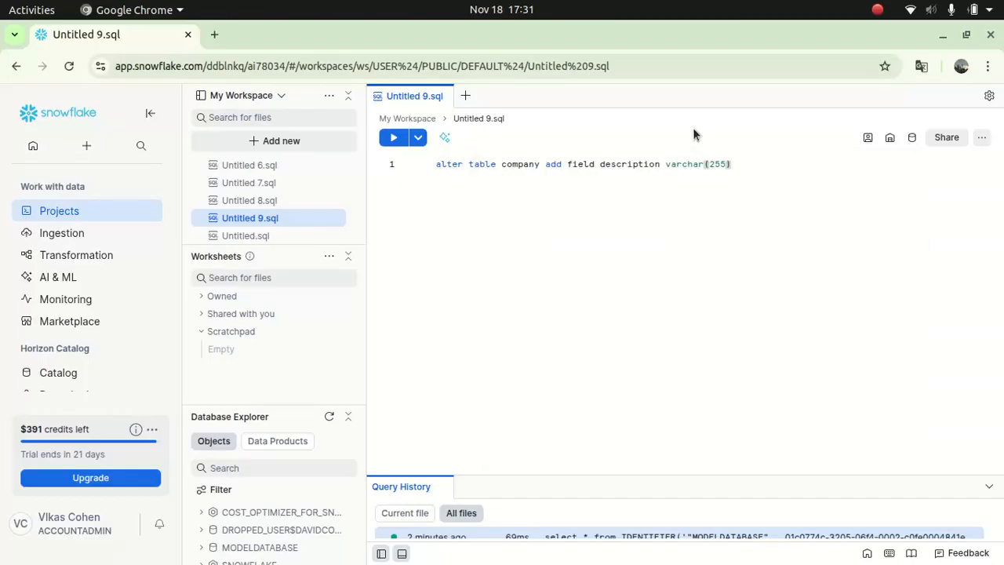
click(745, 168)
click(393, 137)
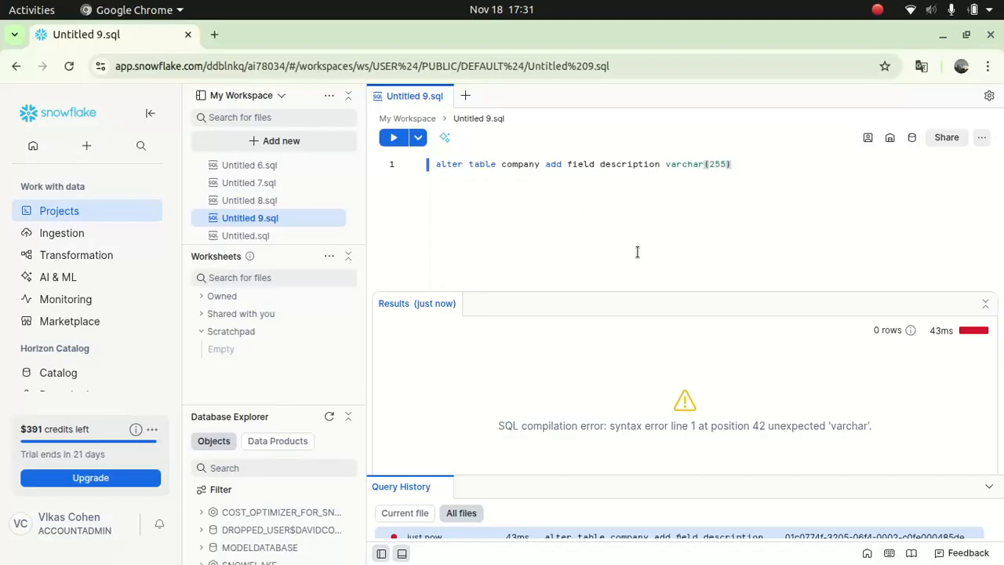
- Change 'field' to 'column', retype varchar(255), and rerun the statement successfully
drag(730, 164, 666, 164)
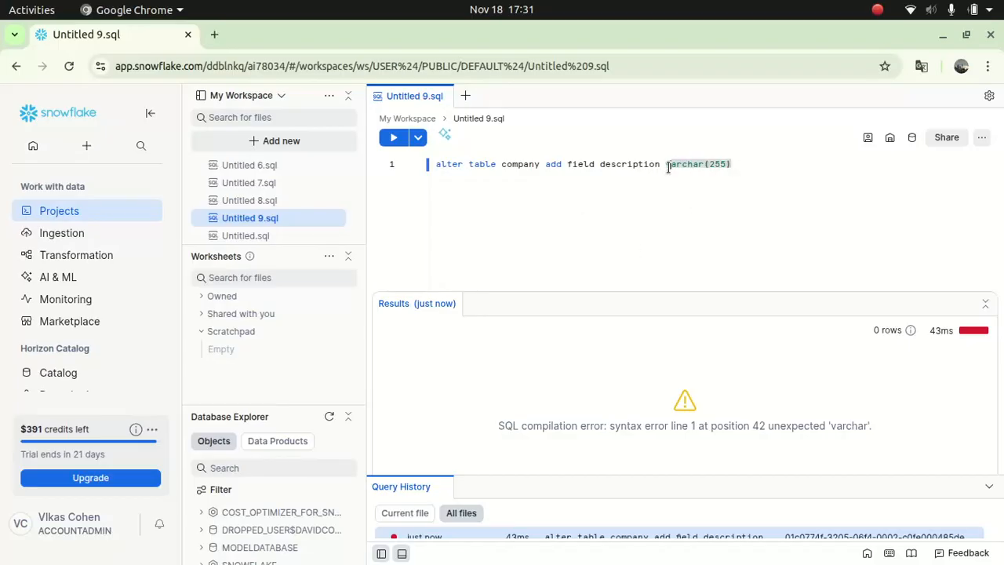
key(BackSpace)
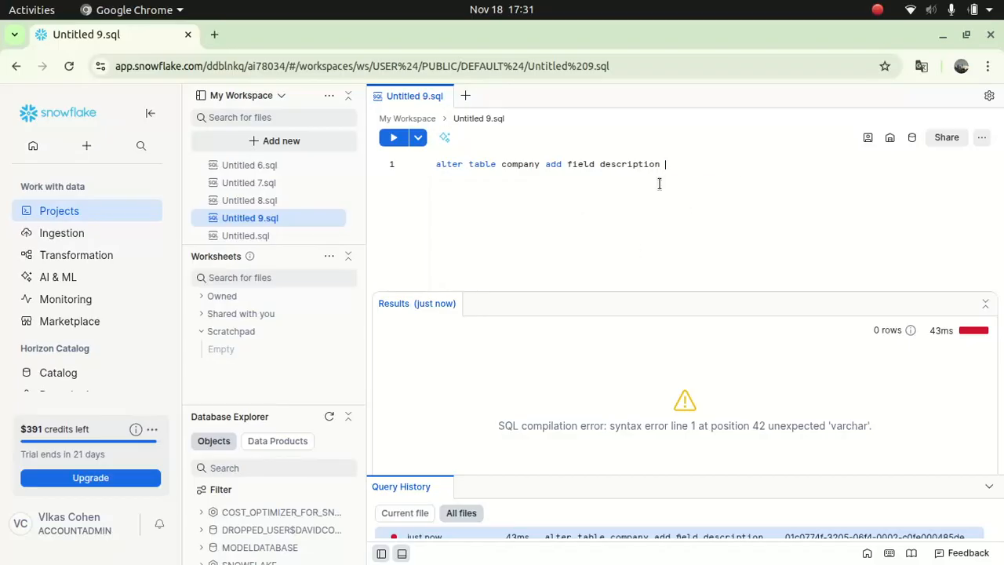
double_click(586, 164)
text(colum)
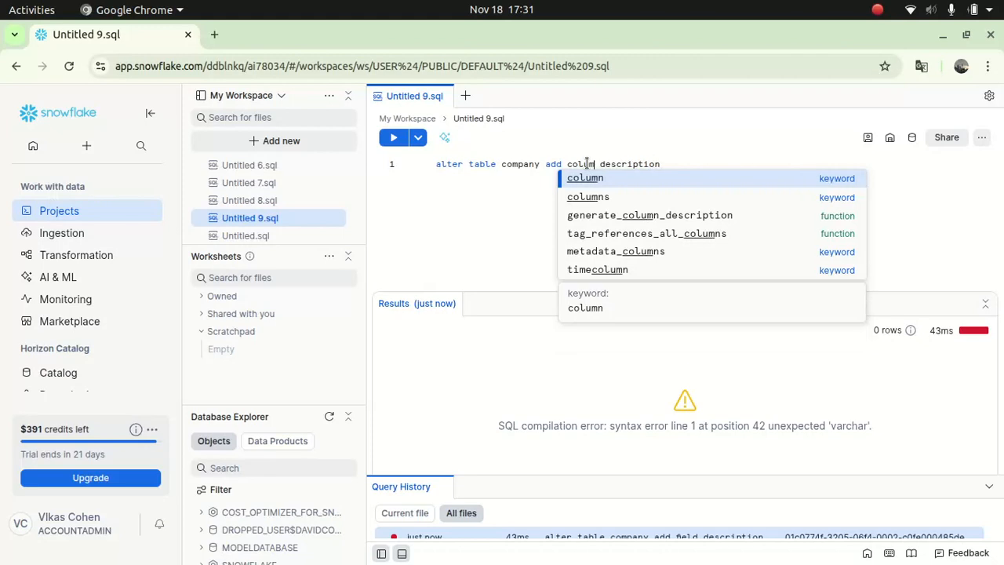
click(585, 182)
click(677, 164)
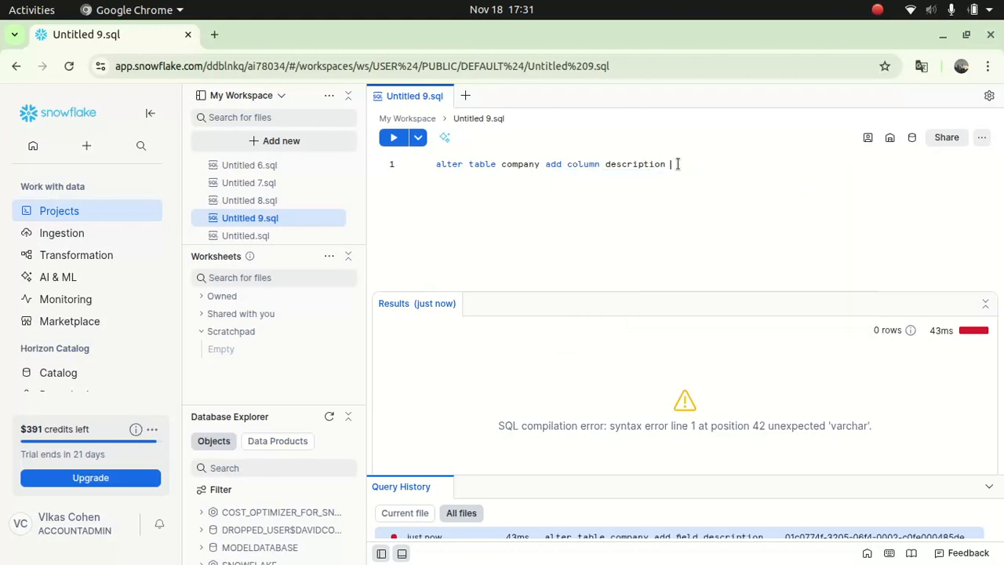
text(varchar)
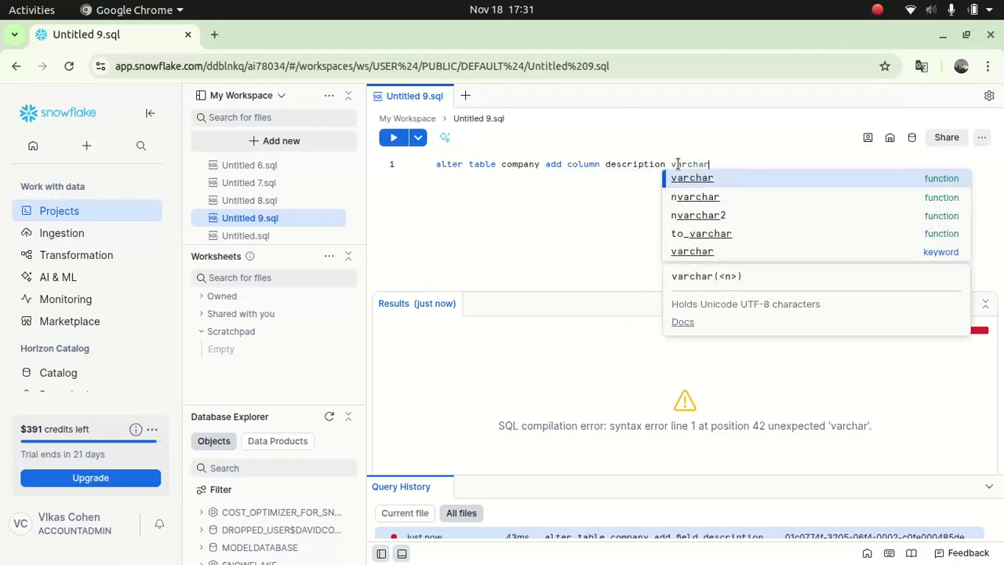
key(Return)
text(255)
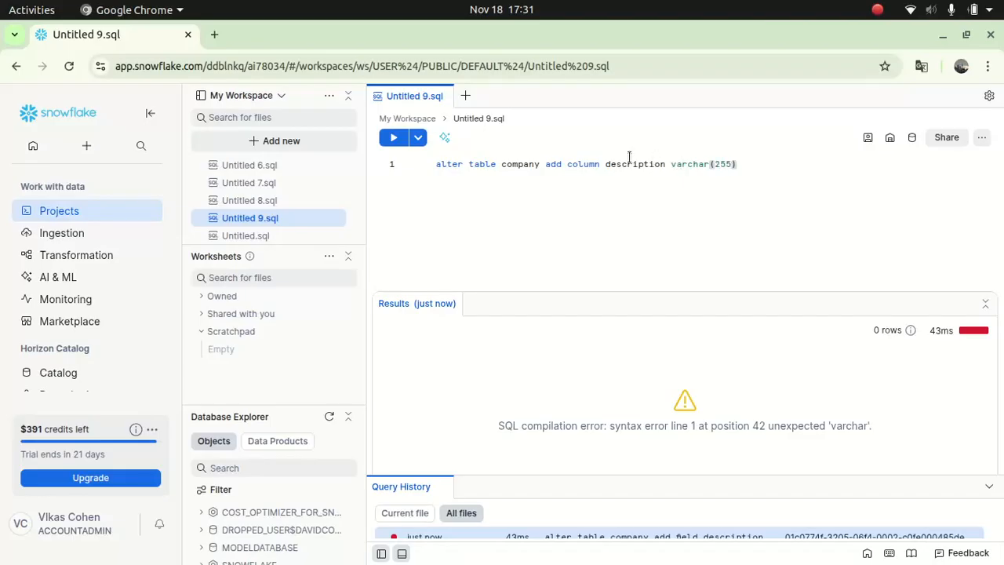
click(393, 138)
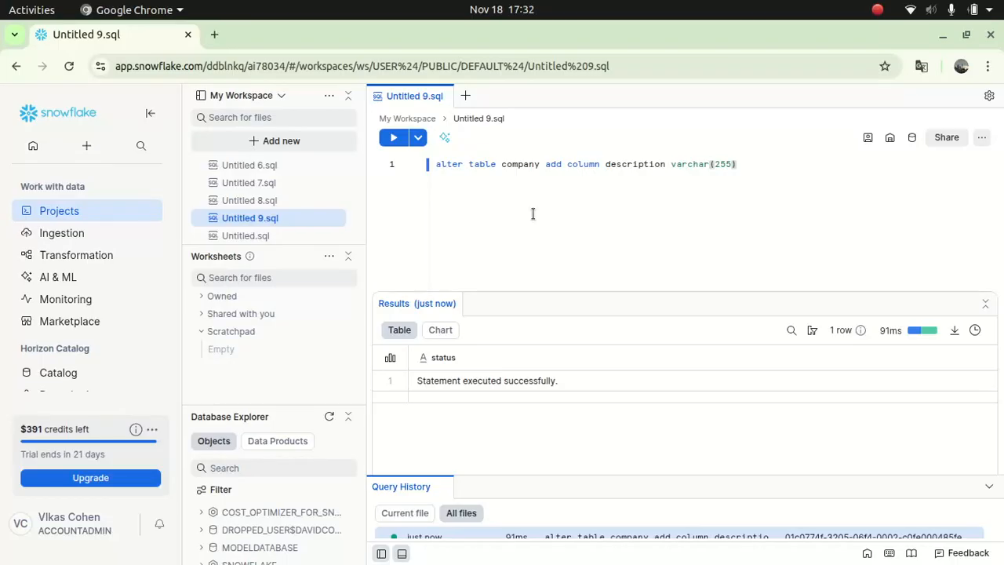
- Run 'select * from company' to see four empty columns including DESCRIPTION, then erase the query
drag(744, 165, 420, 163)
key(BackSpace)
text(select )
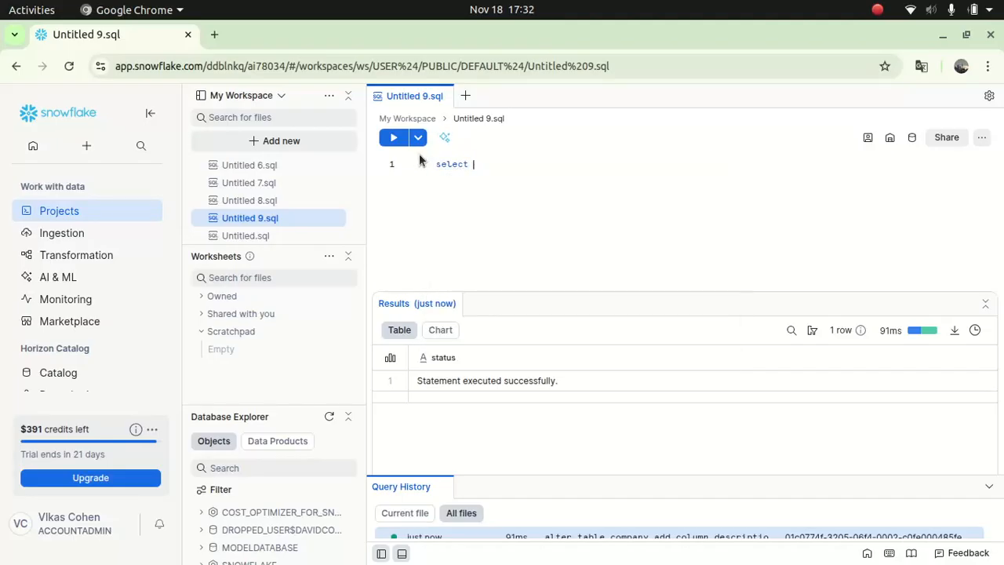
text(* from company)
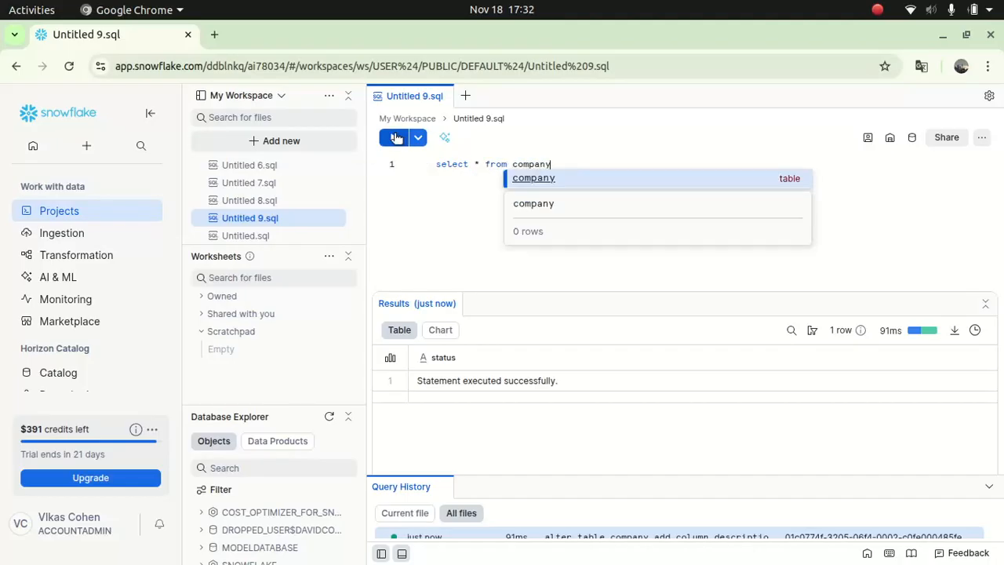
click(396, 139)
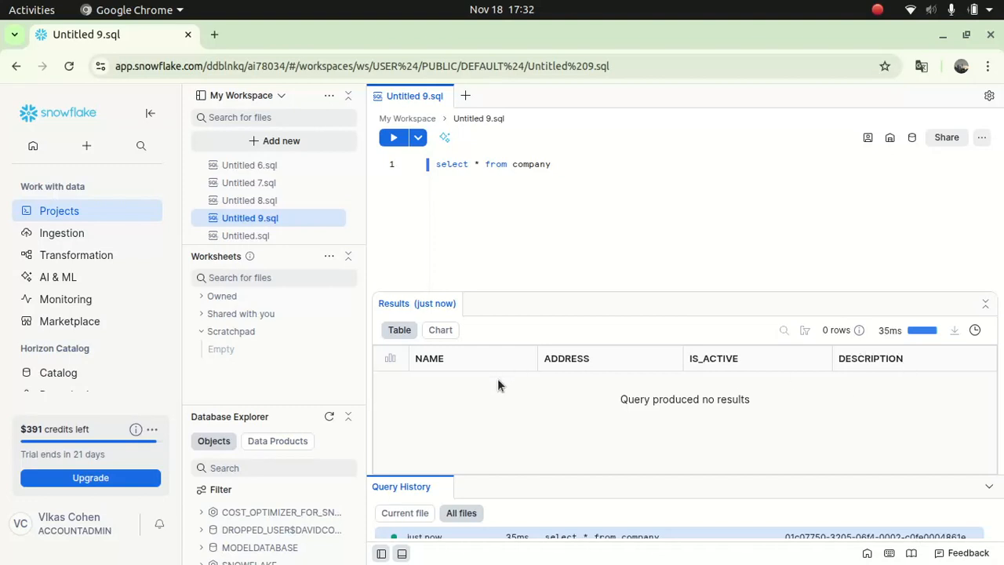
click(564, 165)
key(BackSpace)
key(BackSpace)
key(BackSpace)
key(BackSpace)
key(BackSpace)
key(BackSpace)
key(BackSpace)
key(BackSpace)
key(BackSpace)
- Type 'insert into company (Name, Address, Is_active, description)' and start the values line
key(BackSpace)
key(BackSpace)
key(BackSpace)
key(BackSpace)
key(BackSpace)
key(BackSpace)
key(BackSpace)
key(BackSpace)
key(BackSpace)
key(BackSpace)
key(BackSpace)
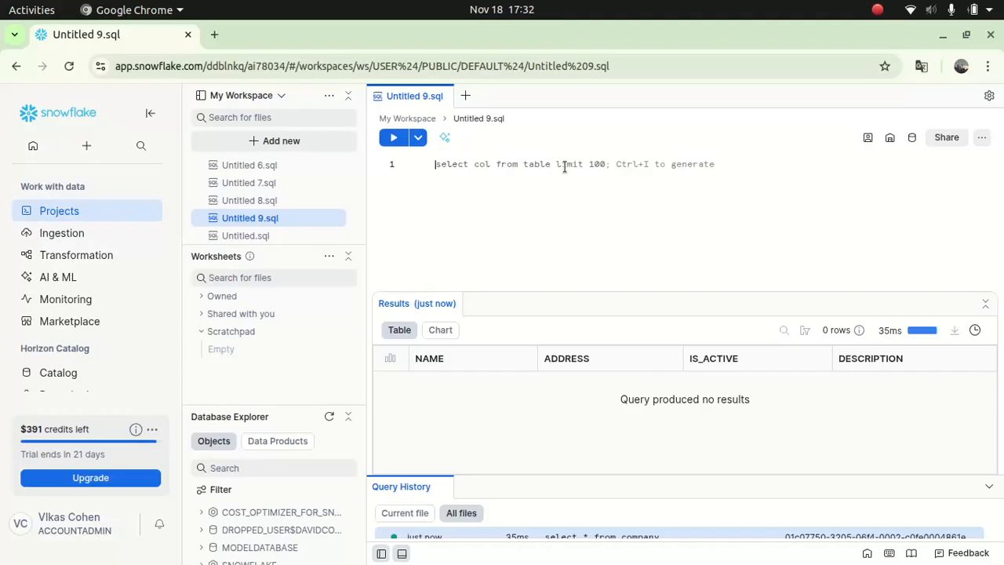
text(insert)
text( into )
text(aom)
key(BackSpace)
key(BackSpace)
key(BackSpace)
text(co)
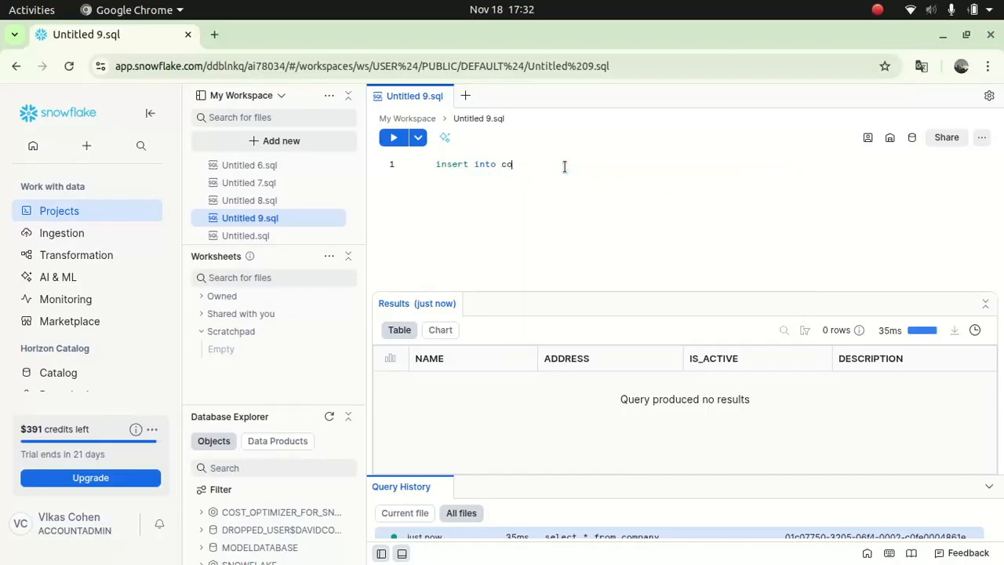
text(mpany (Name, Address)
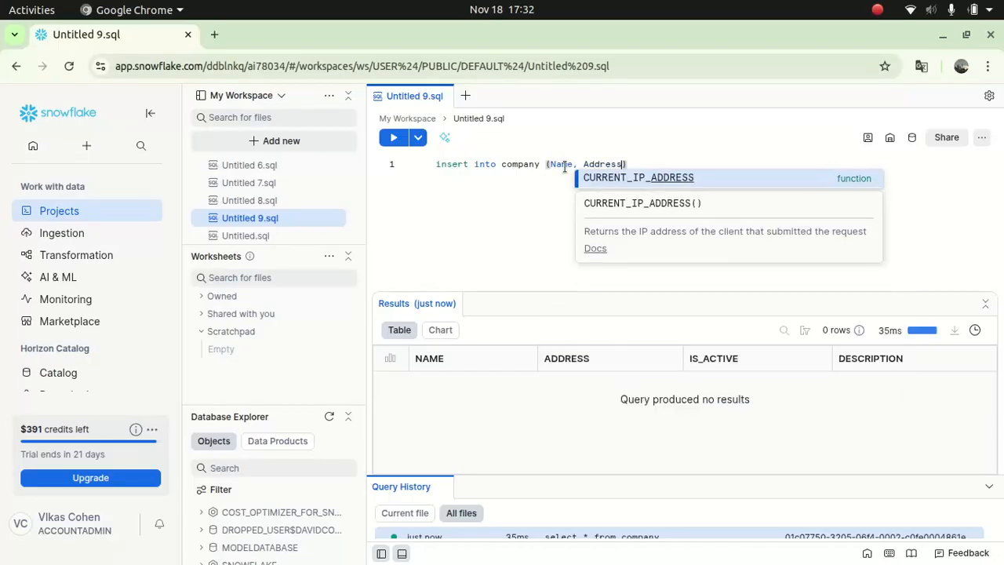
text(, )
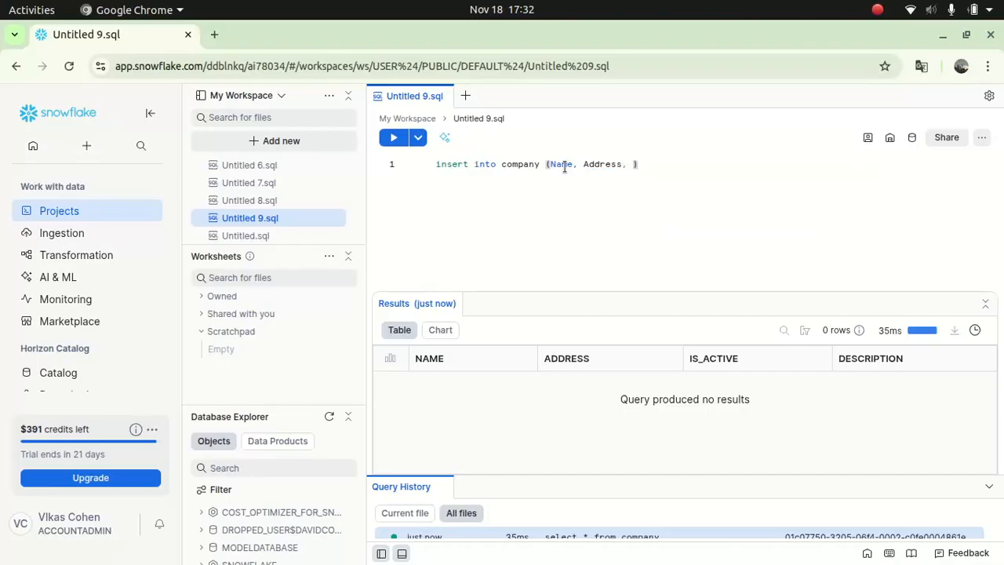
text(Is_active)
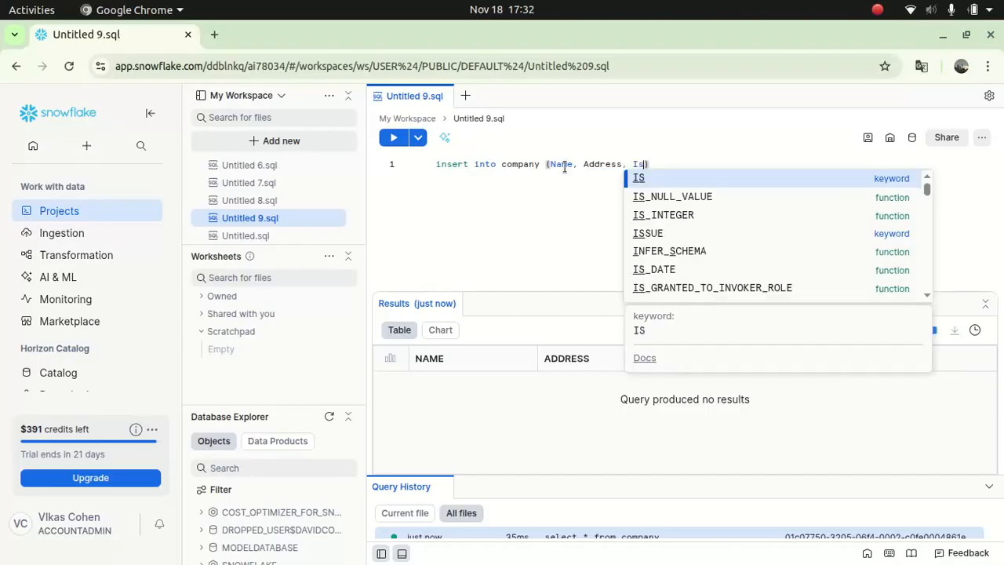
text(, descriotio)
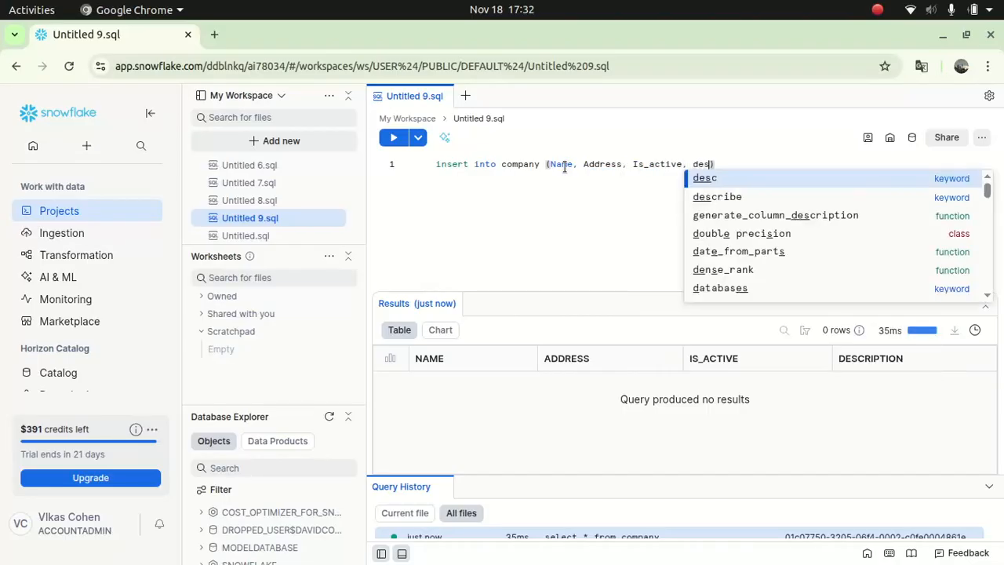
key(BackSpace)
key(BackSpace)
key(BackSpace)
key(BackSpace)
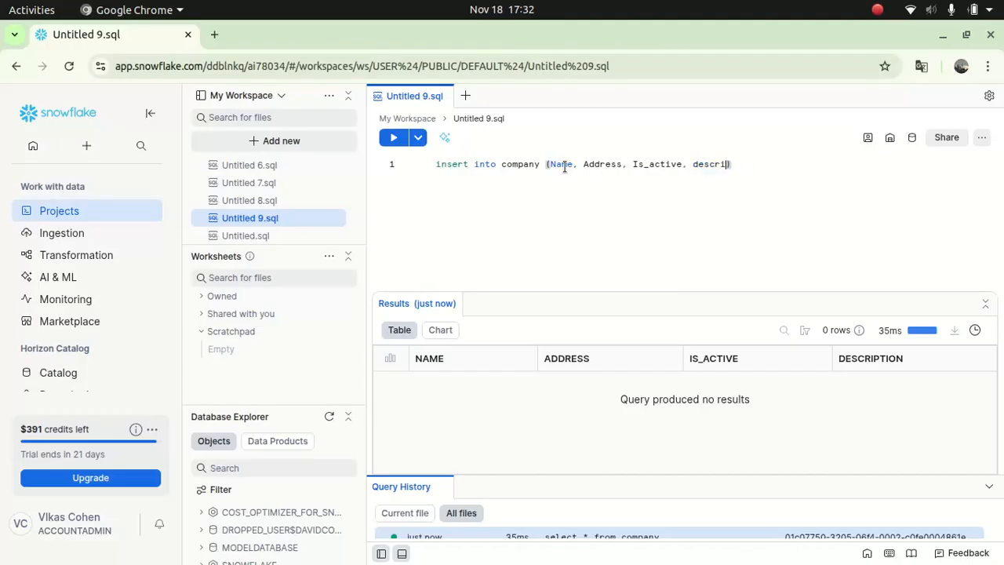
text(ption))
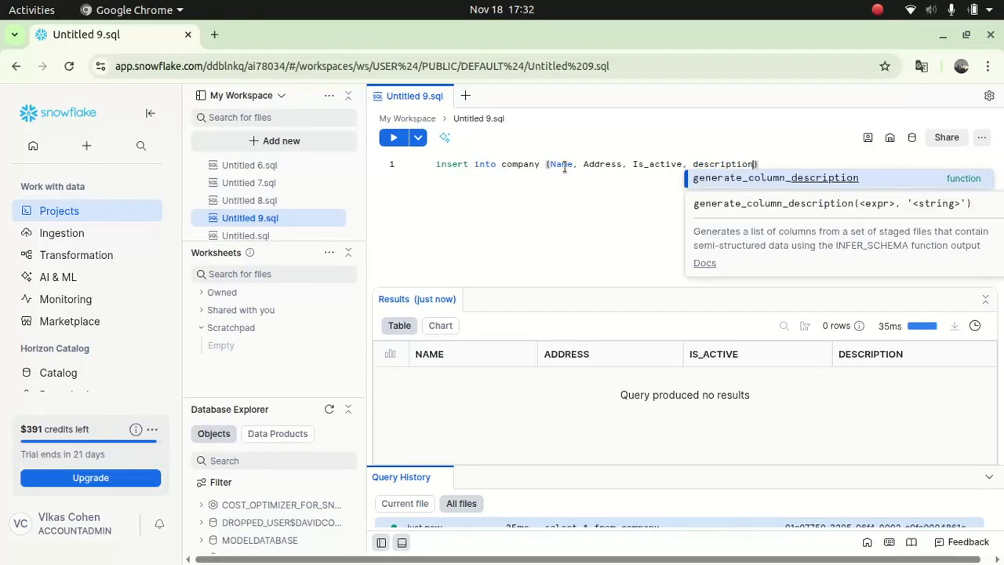
key(Return)
text(values)
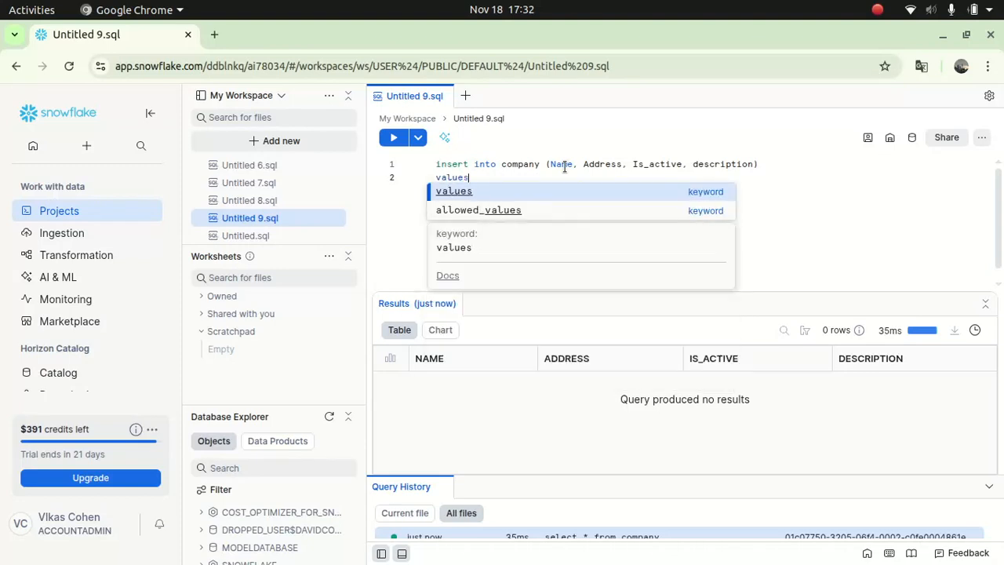
key(shift+Up)
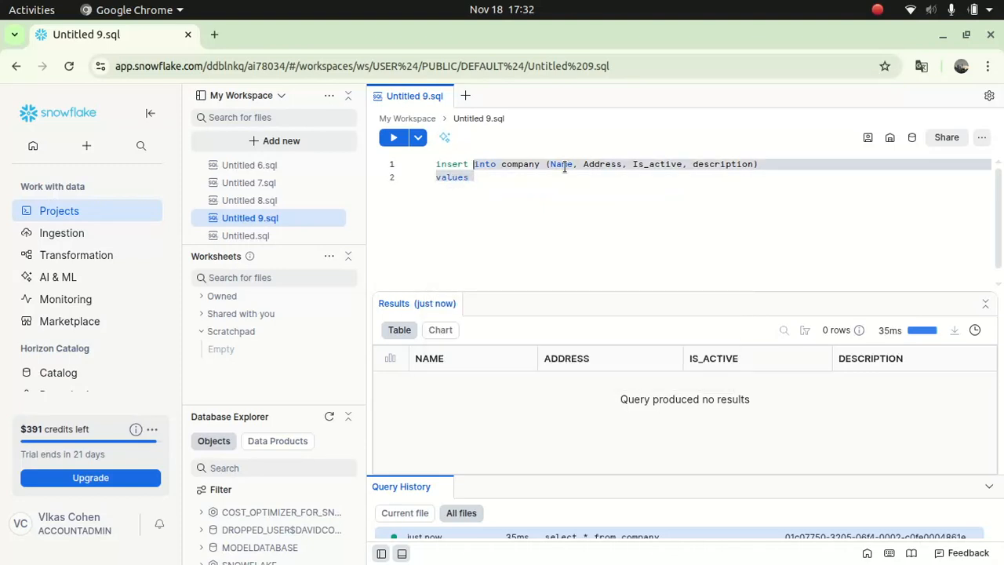
text(()
key(ctrl+z)
- Enter the values 'Dave Association', its street address, true and 'Bitcoin firm'
click(478, 176)
text(('Dave Associatio)
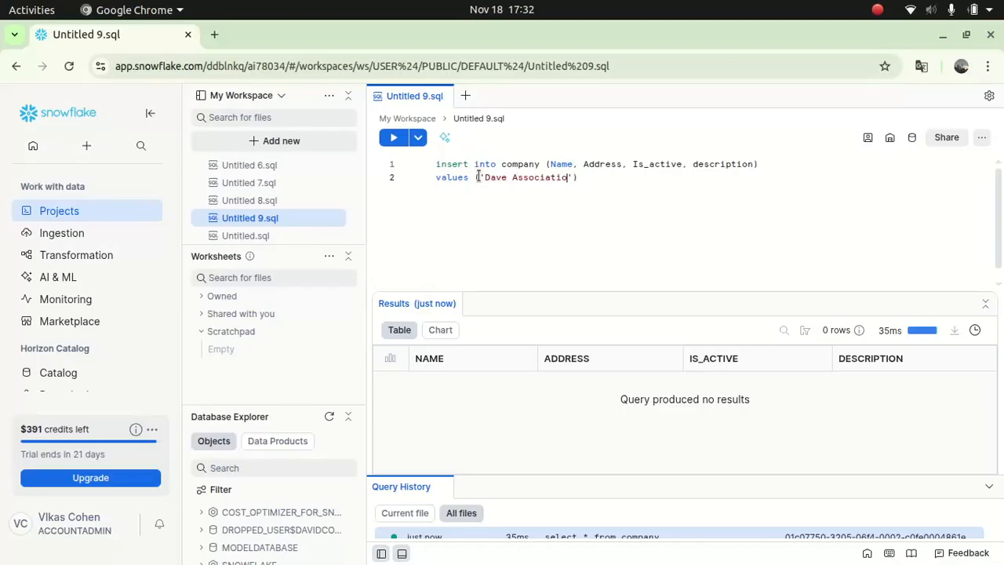
text(n', '')
key(Left)
text(Bitcoin firm', true)
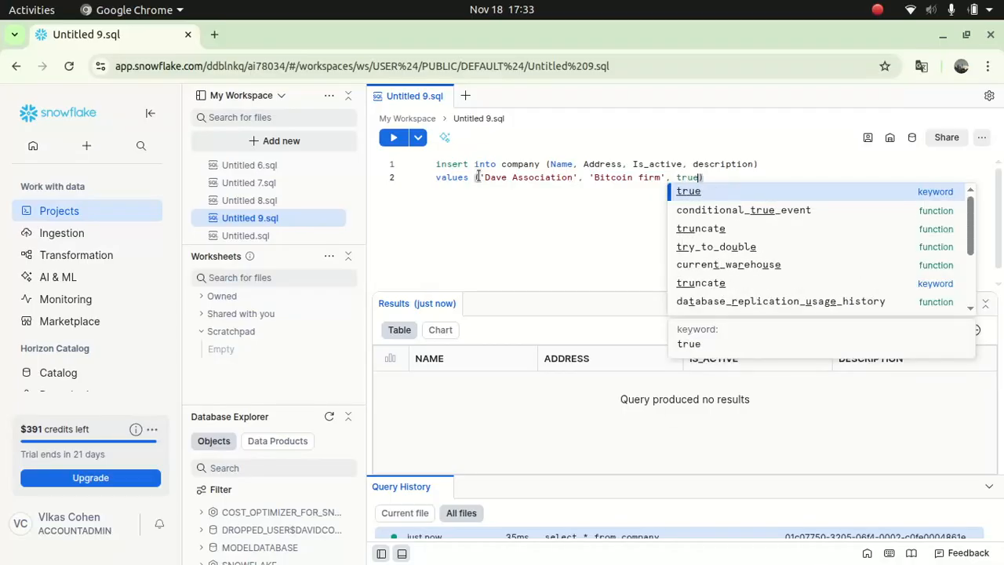
text(,)
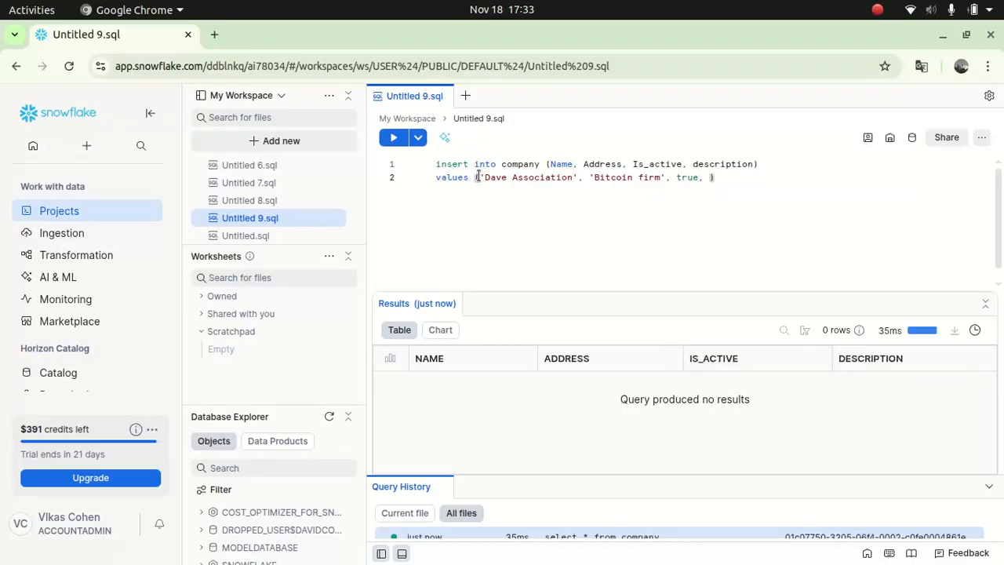
click(657, 188)
key(BackSpace)
key(BackSpace)
key(BackSpace)
key(BackSpace)
key(BackSpace)
key(BackSpace)
key(BackSpace)
key(BackSpace)
key(BackSpace)
key(BackSpace)
key(BackSpace)
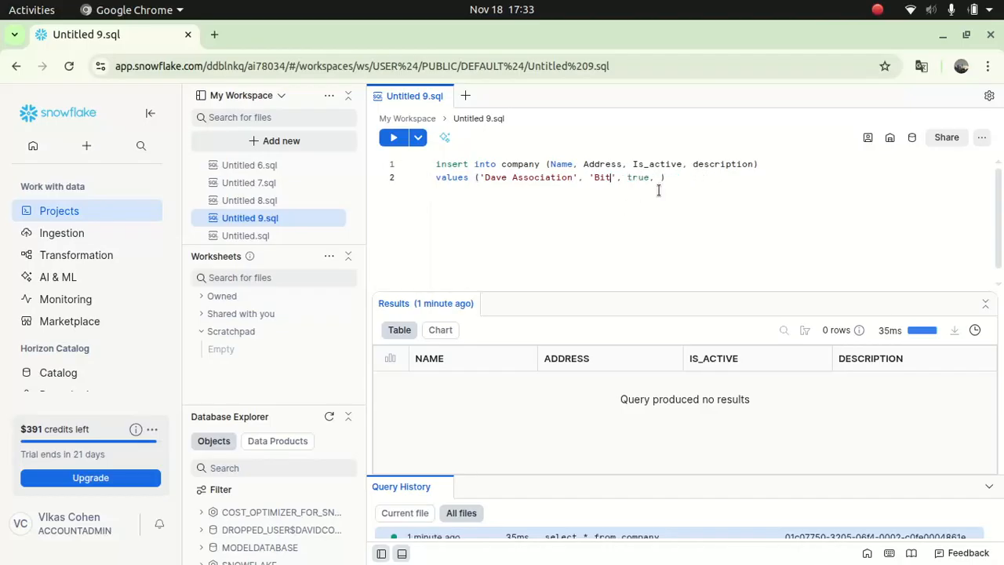
key(BackSpace)
text(123 dave street, New Zealand)
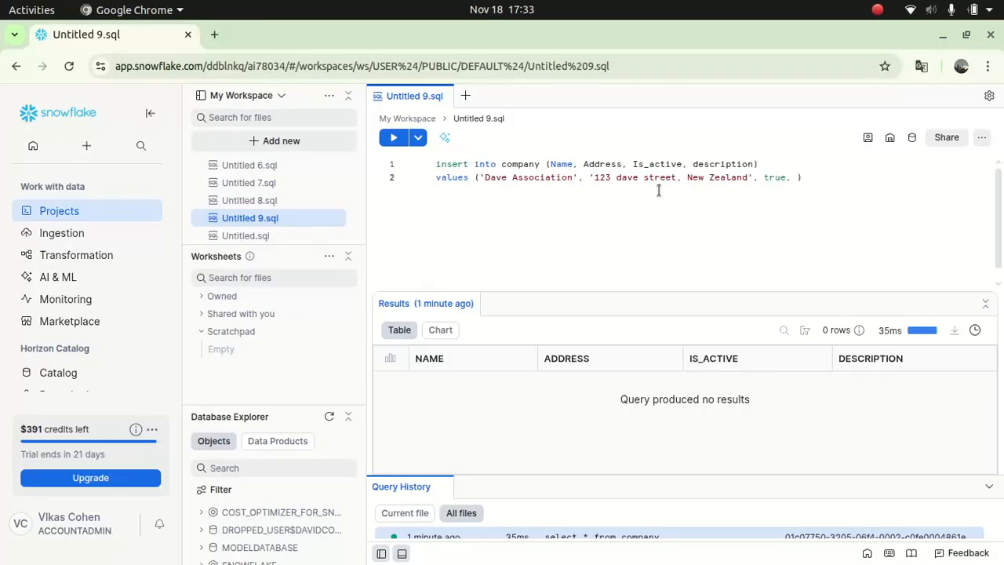
text(', true, 'Bitcoin firm)
- Run the whole INSERT statement, inserting one row
drag(888, 182, 432, 164)
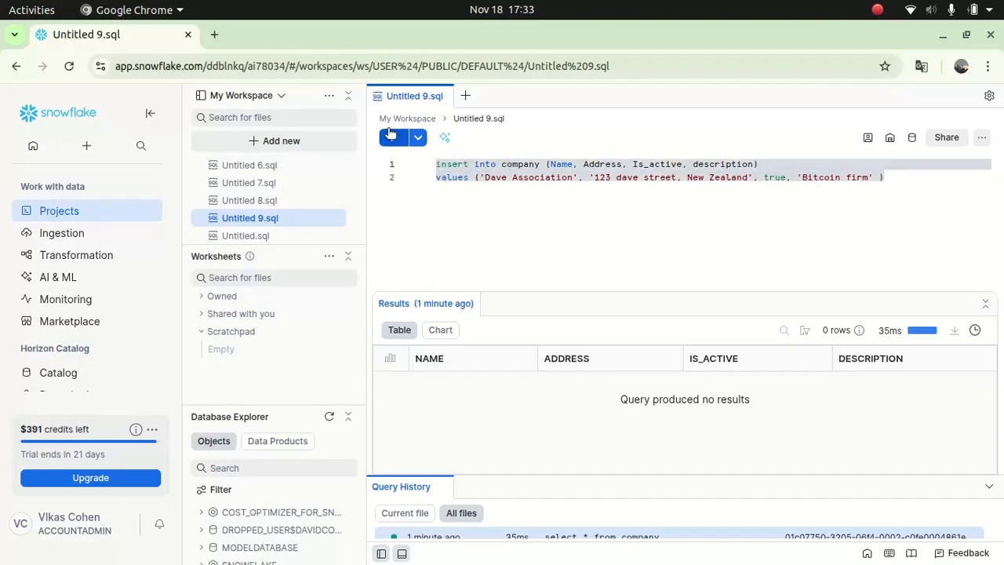
click(391, 136)
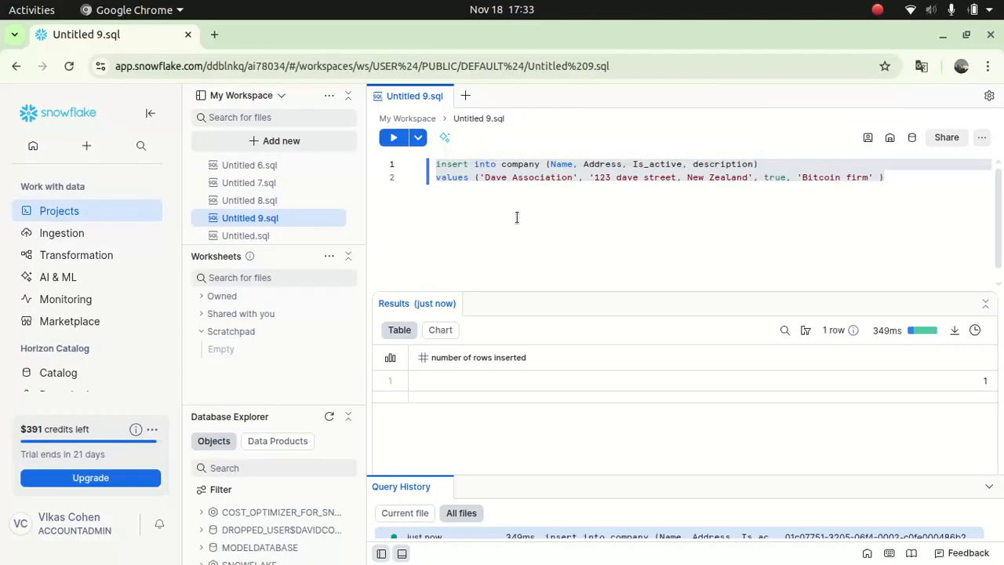
click(585, 202)
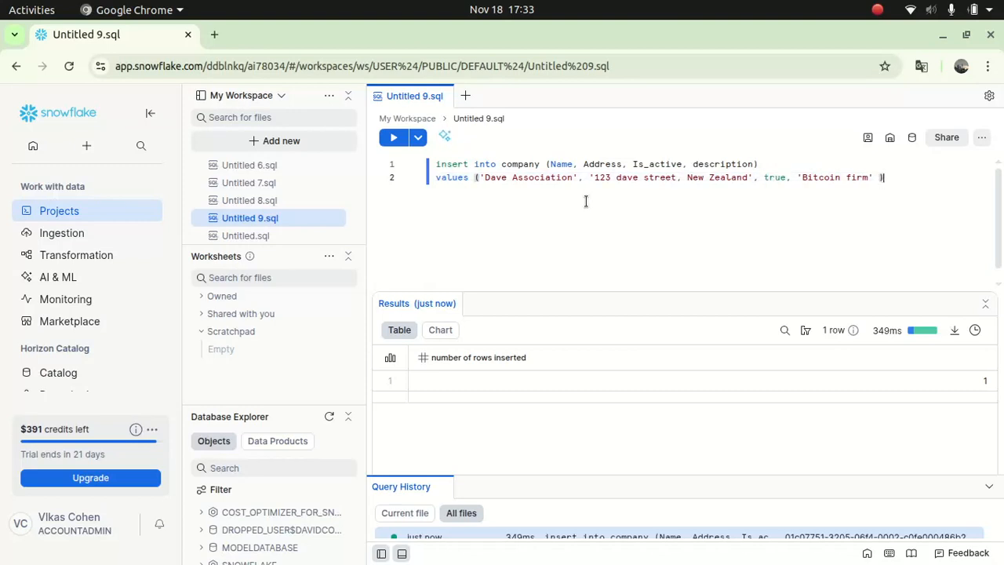
- Replace the editor contents with 'select * from company' and run it to show the inserted row
key(ctrl+a)
key(BackSpace)
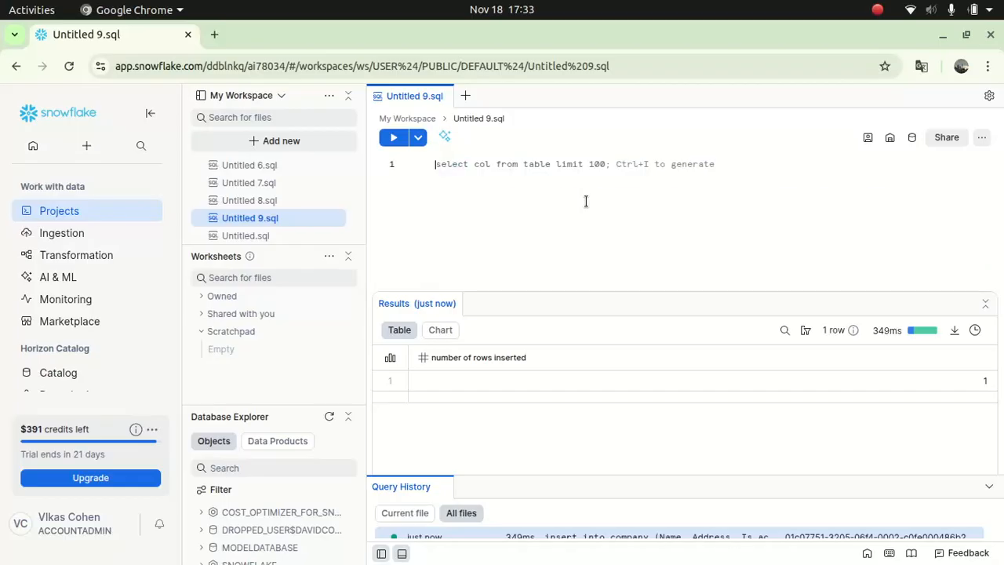
text(sel)
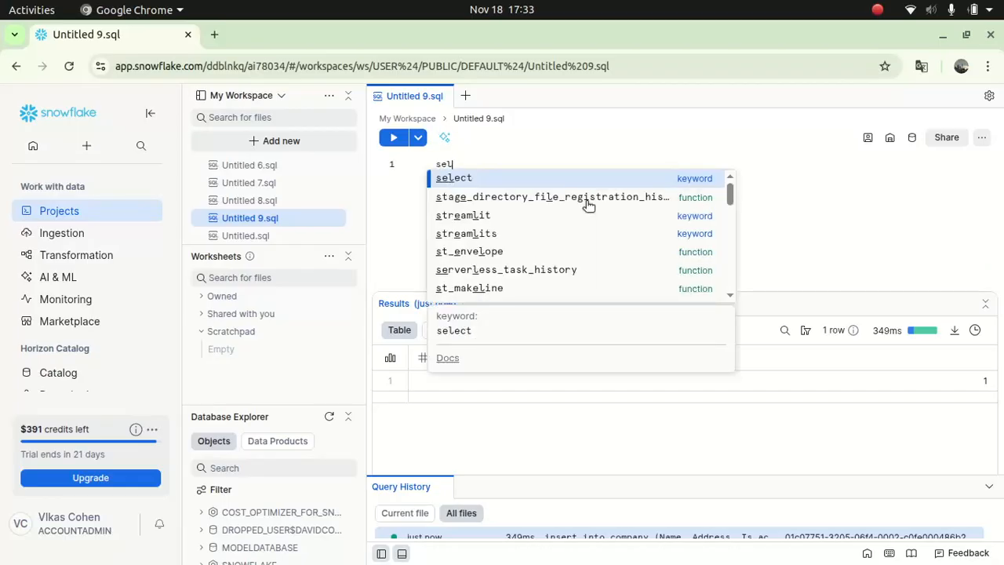
text(ect * from compan)
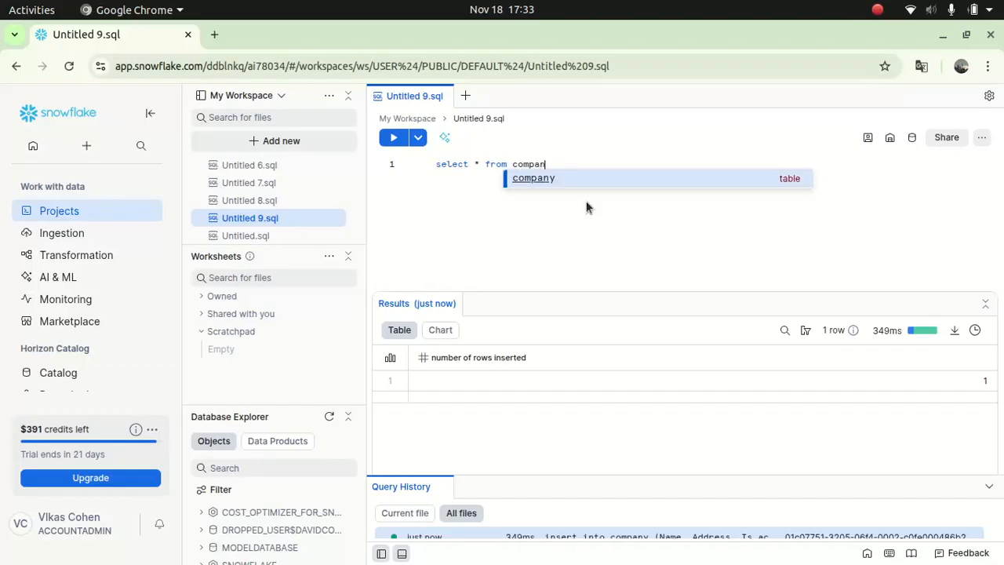
key(Return)
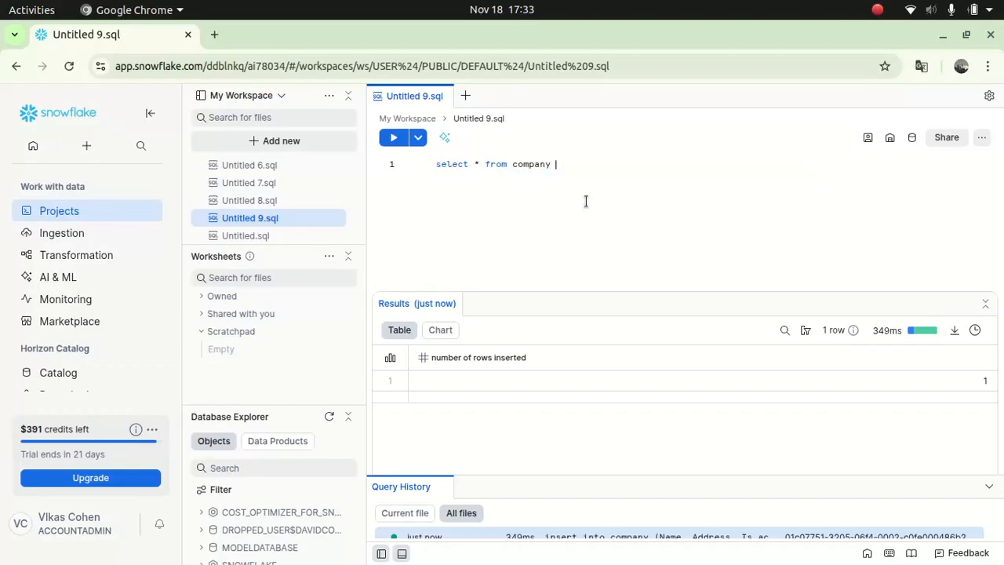
click(393, 137)
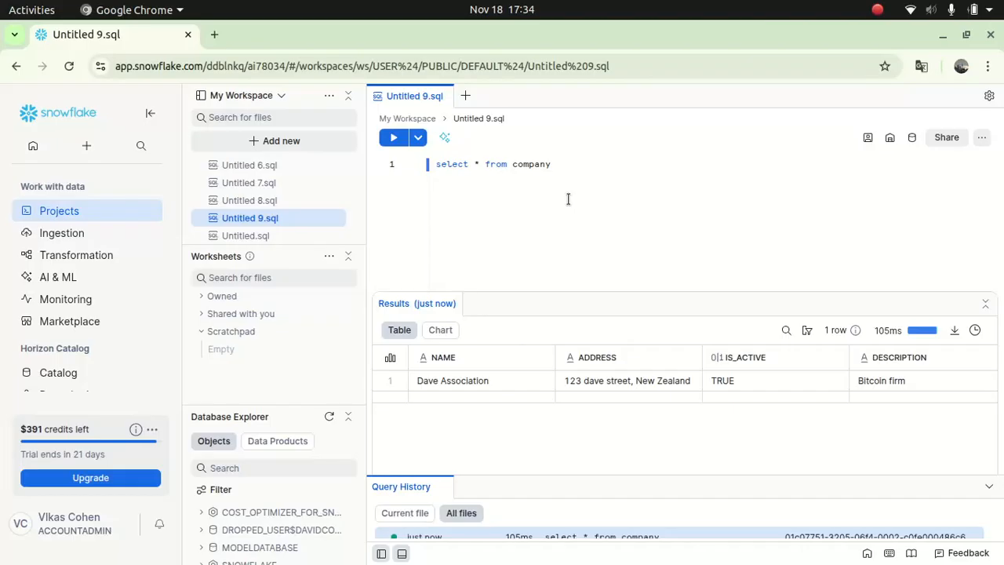
drag(556, 163, 413, 166)
- Delete the select query so the editor is blank
key(BackSpace)
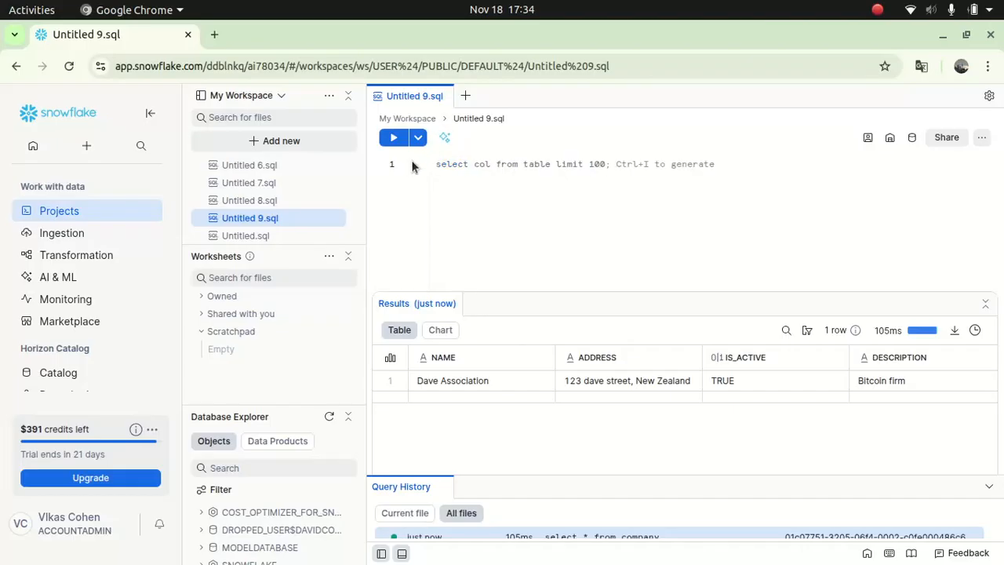